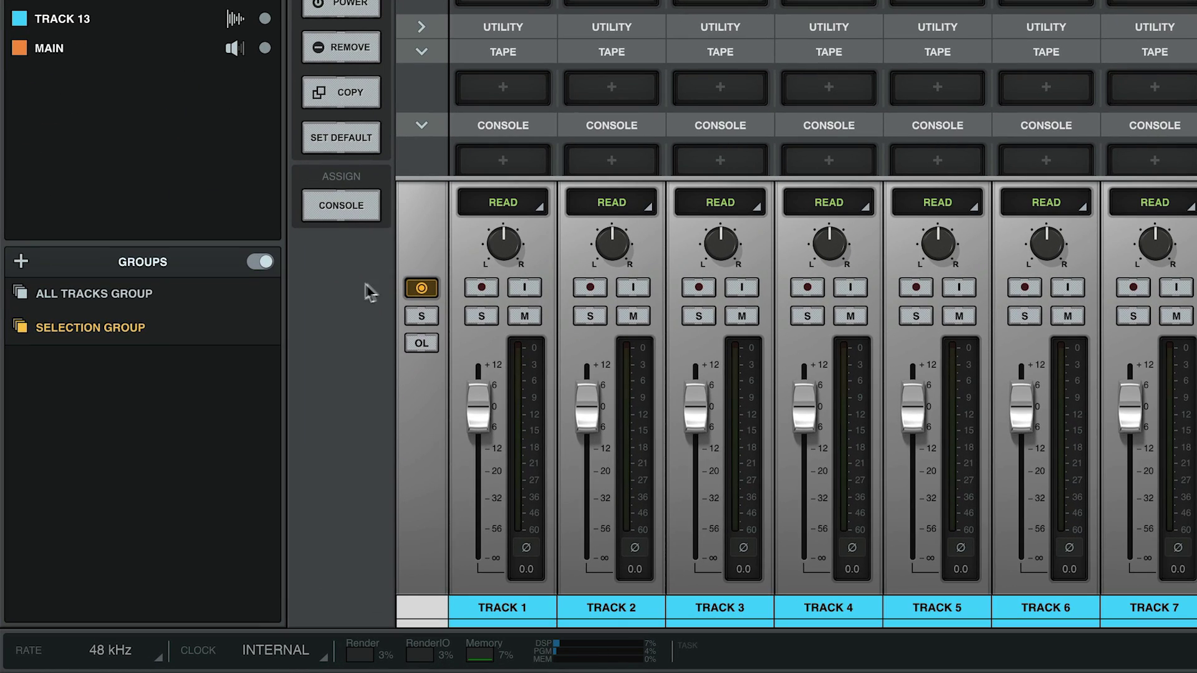
Step: Turn on global input monitoring for all 13 mixer tracks
click(421, 288)
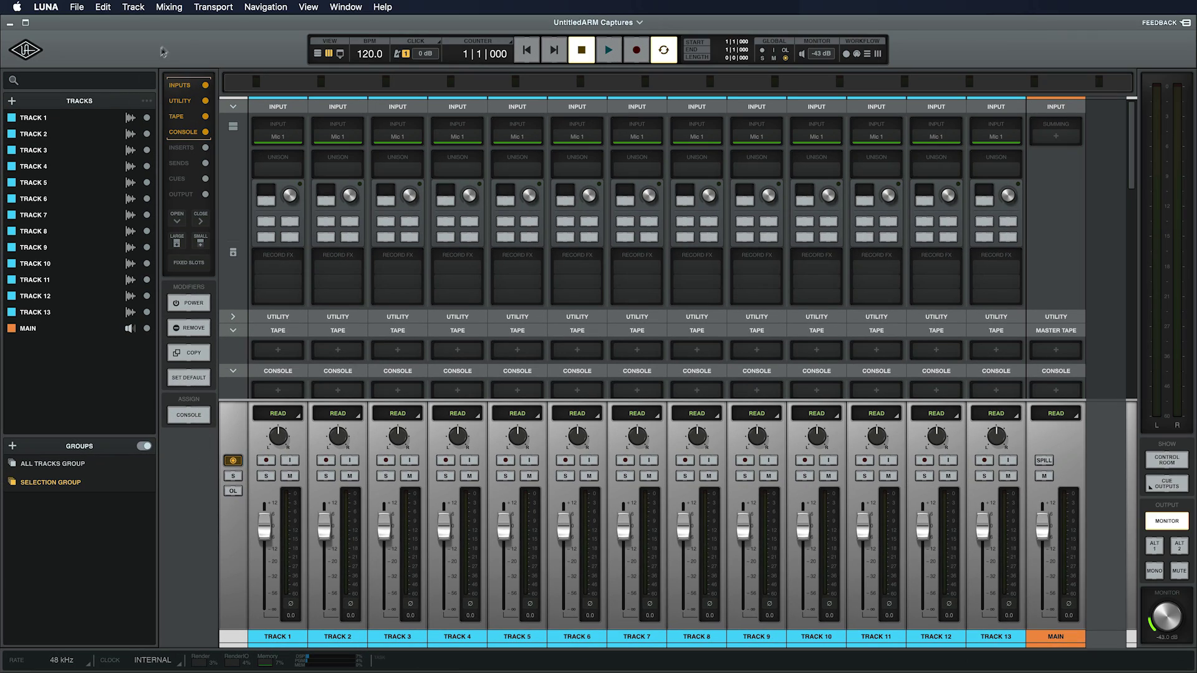
Step: Toggle Accelerated Realtime Monitoring and select the Record workflow in the transport
click(213, 7)
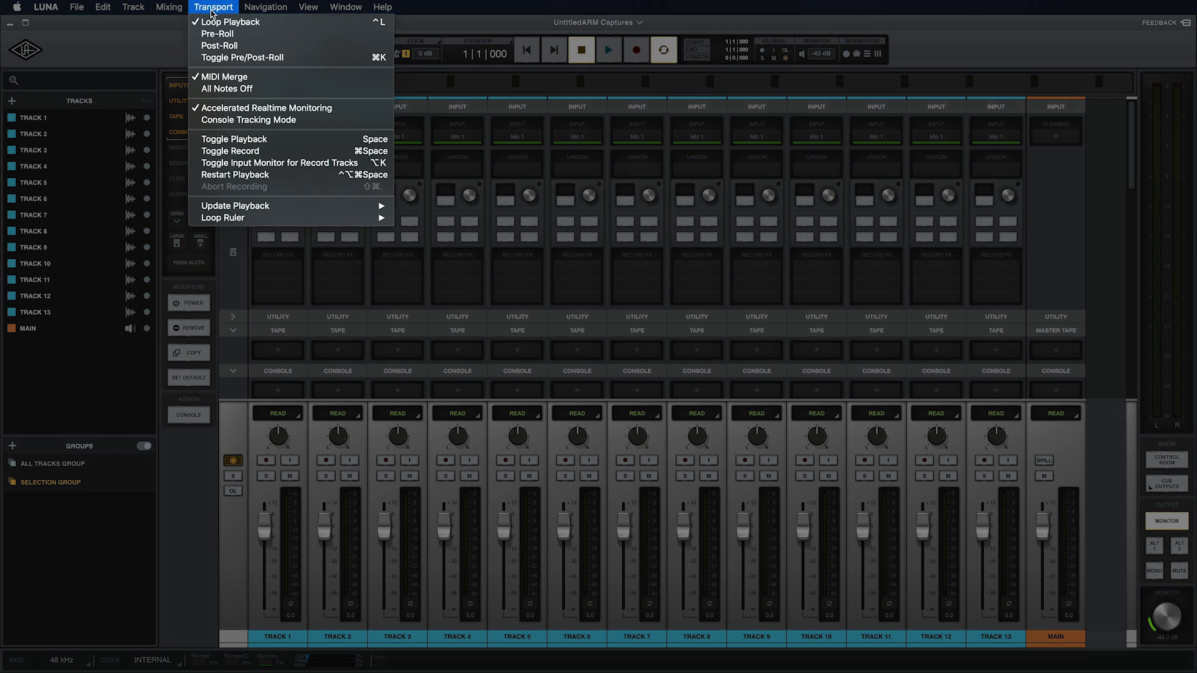
click(334, 110)
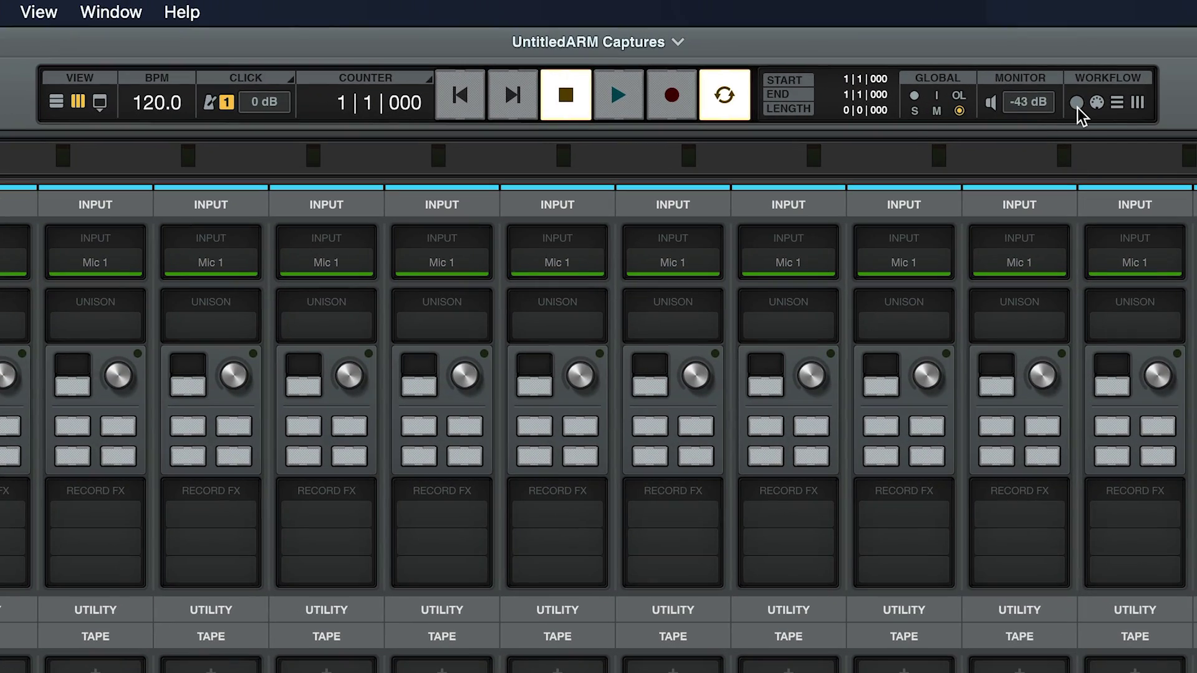
click(1078, 107)
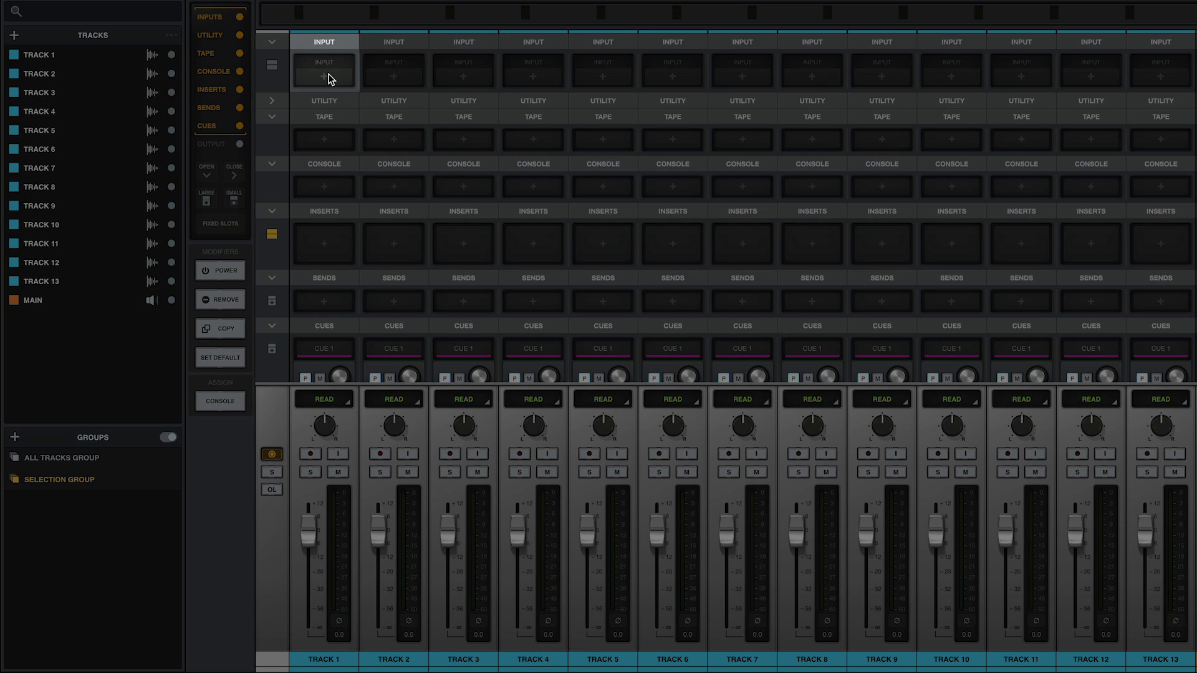
Step: Assign Mic 2 as Track 1's input and Mic 3 as Track 2's input
click(324, 76)
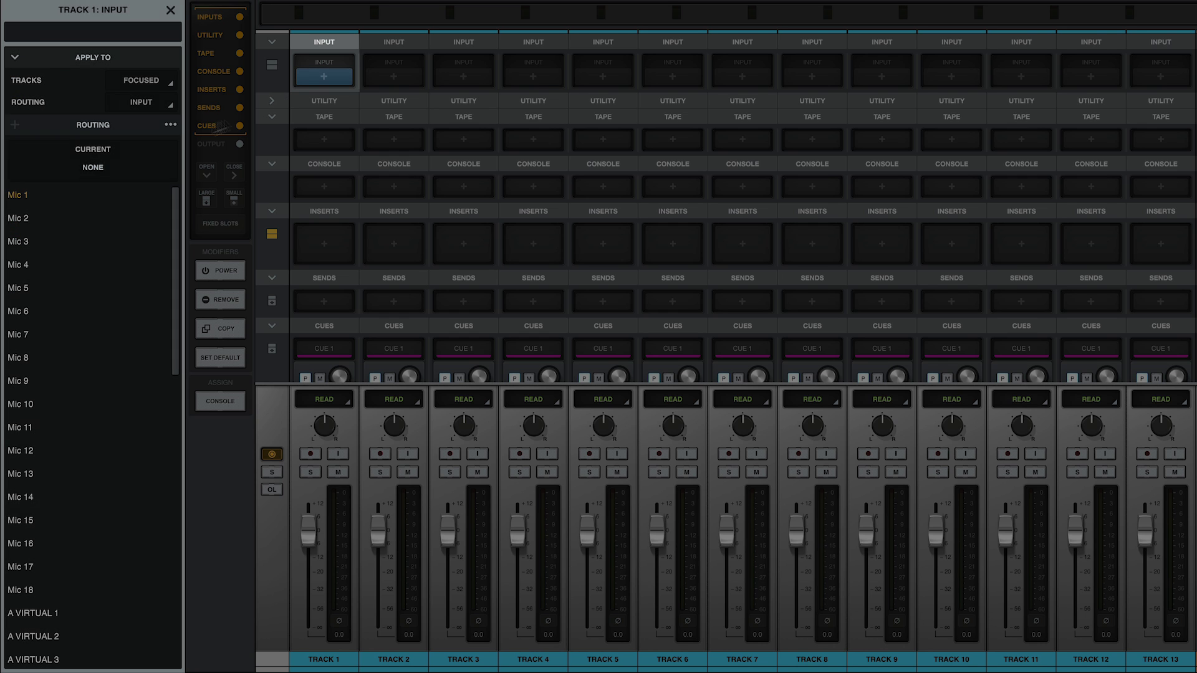
click(19, 219)
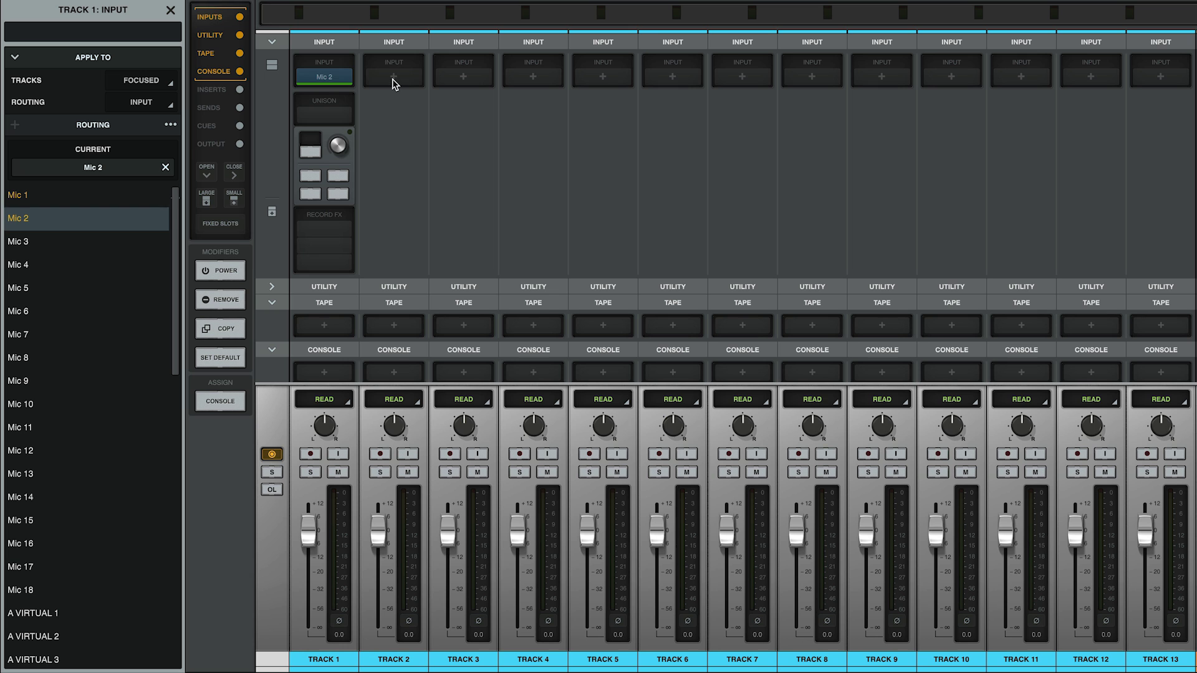
click(394, 76)
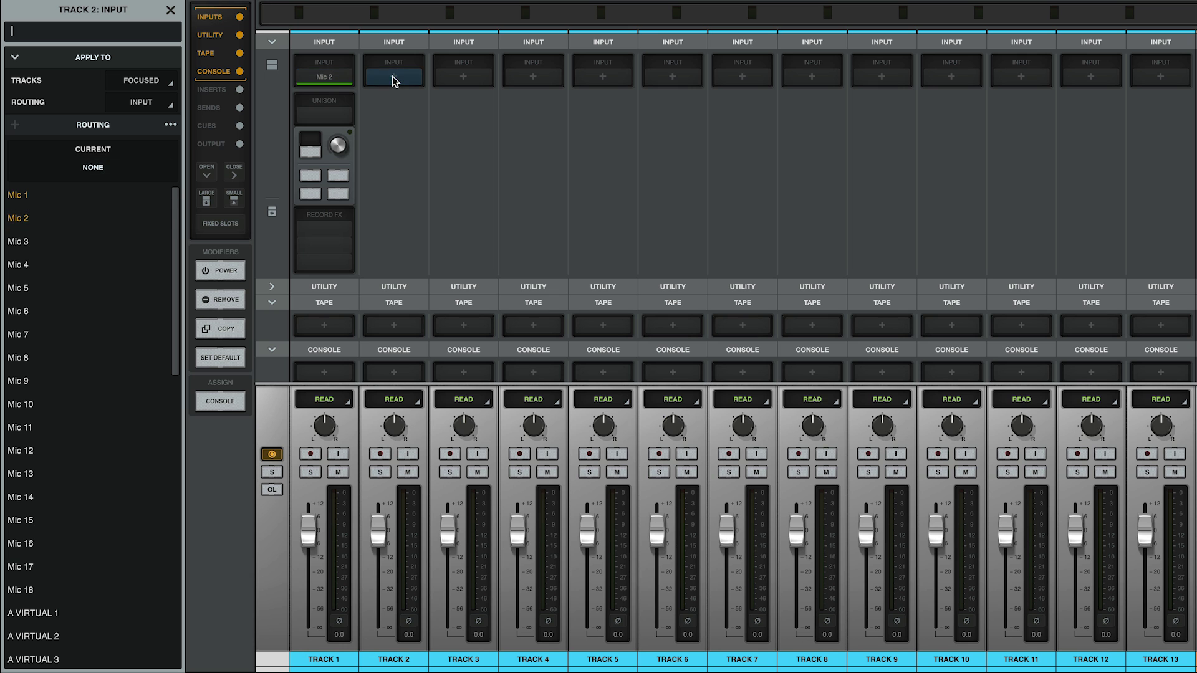
click(18, 241)
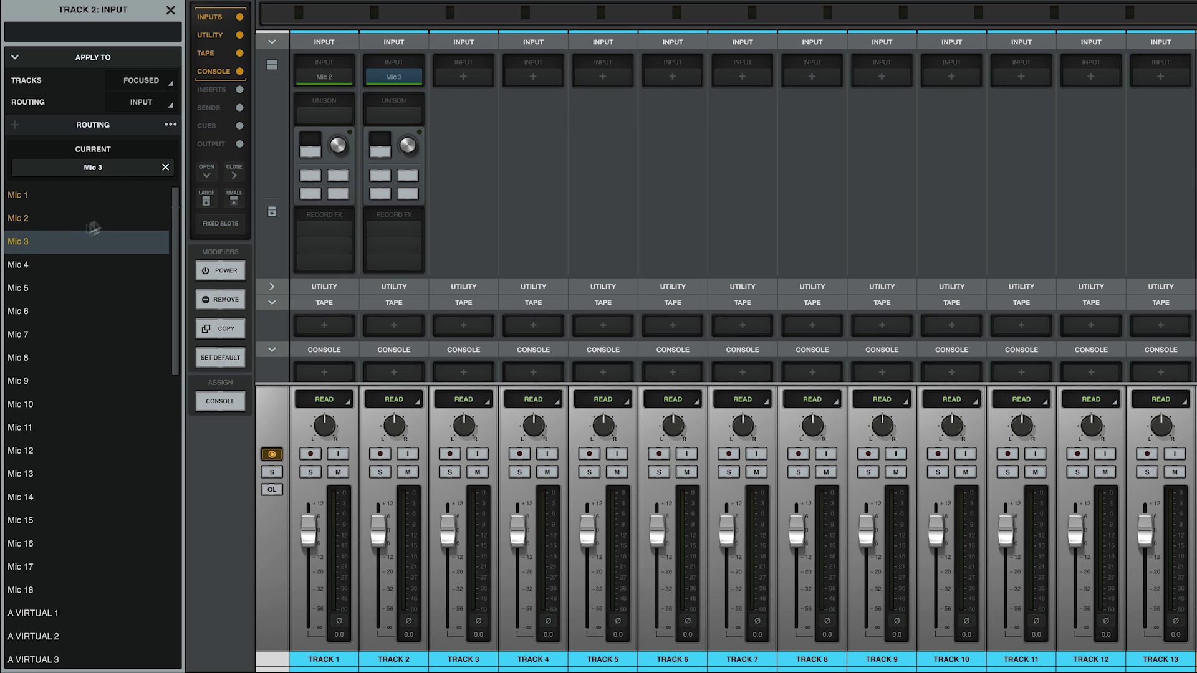
click(512, 157)
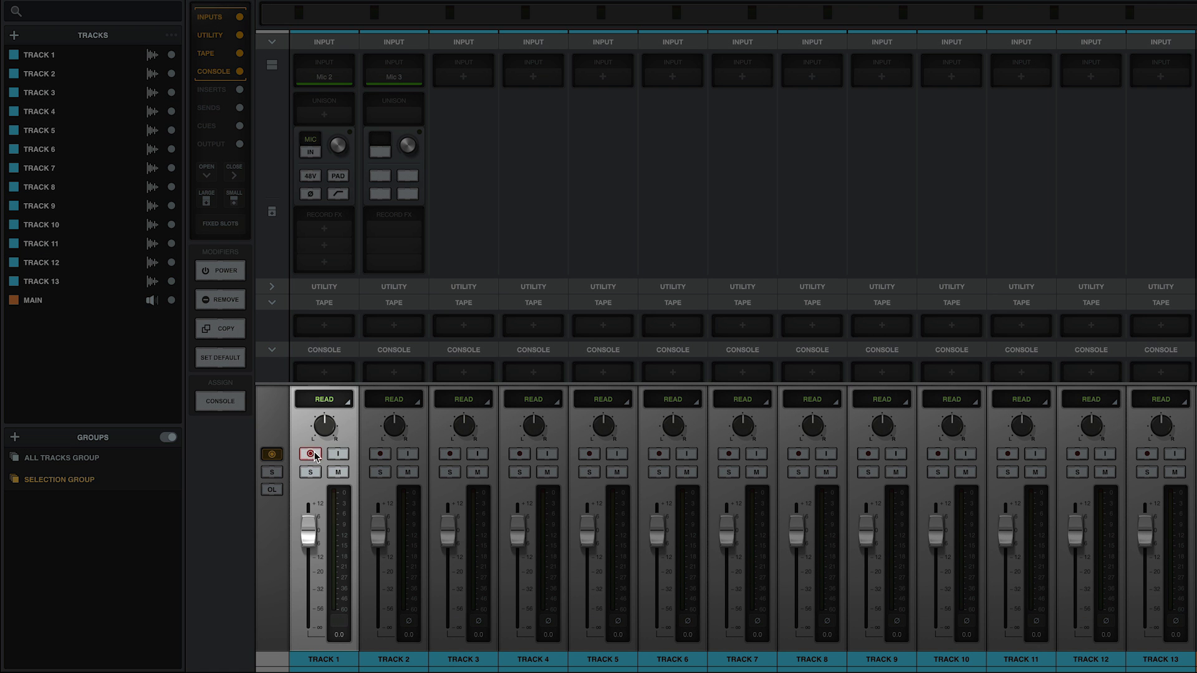
Step: Disarm Track 1 from recording
click(338, 456)
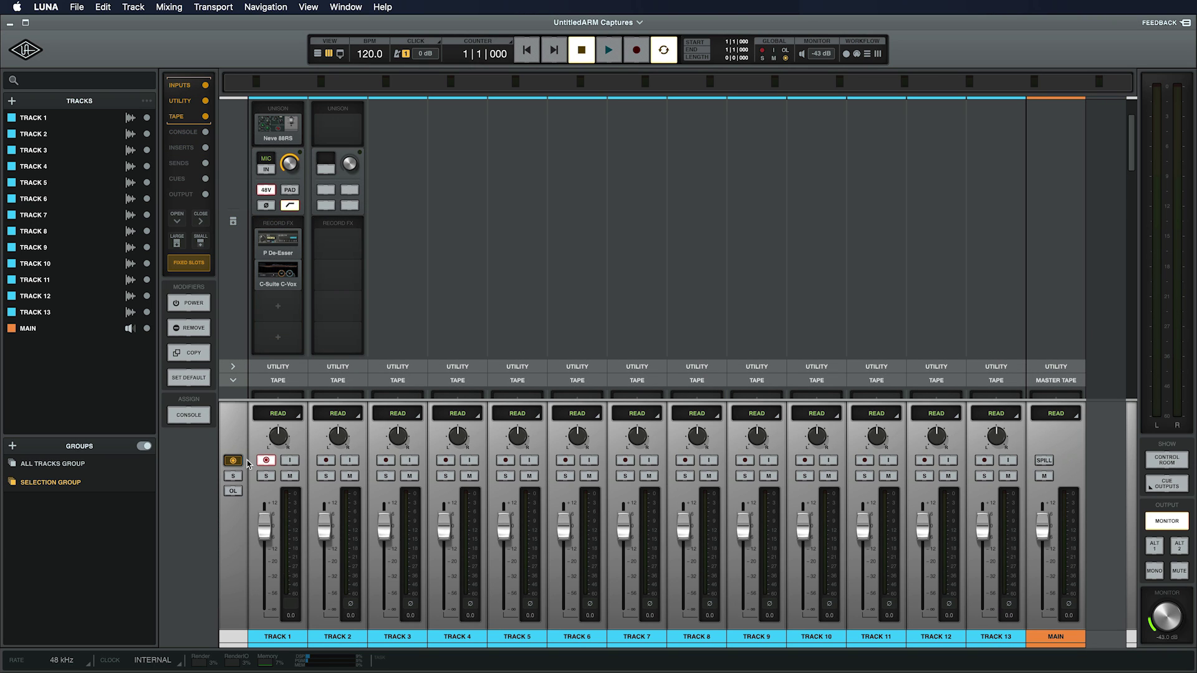
Step: Toggle Track 1's record arm off, on and off again, ending disarmed
click(267, 460)
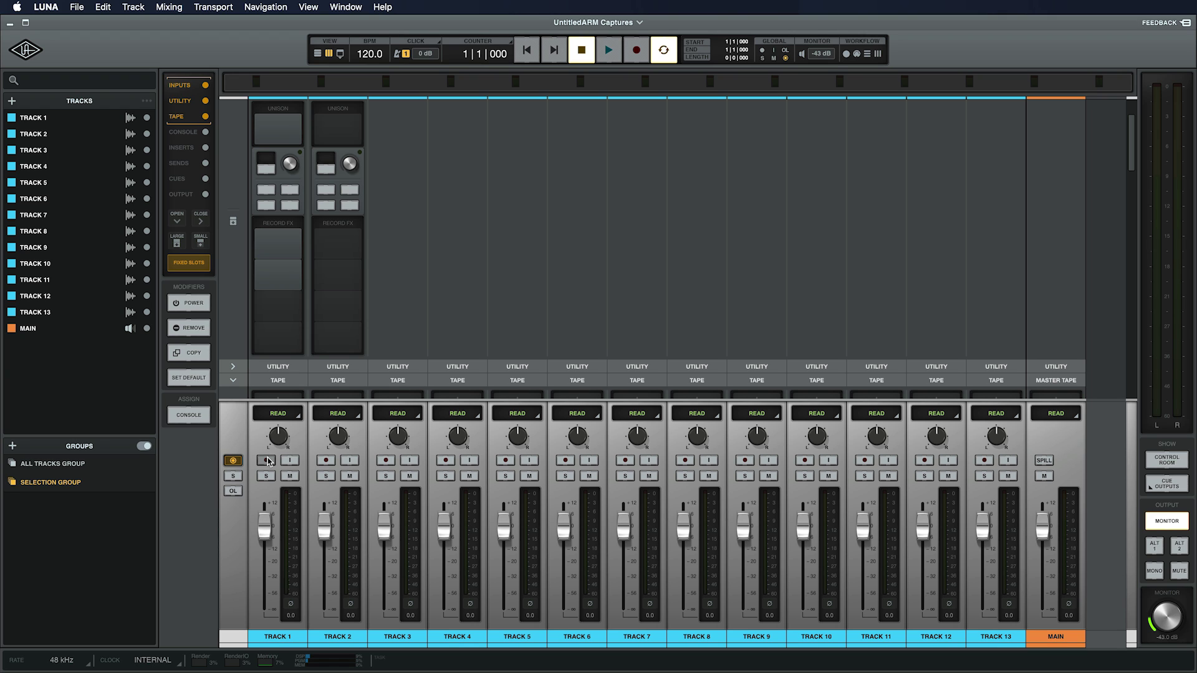
click(266, 461)
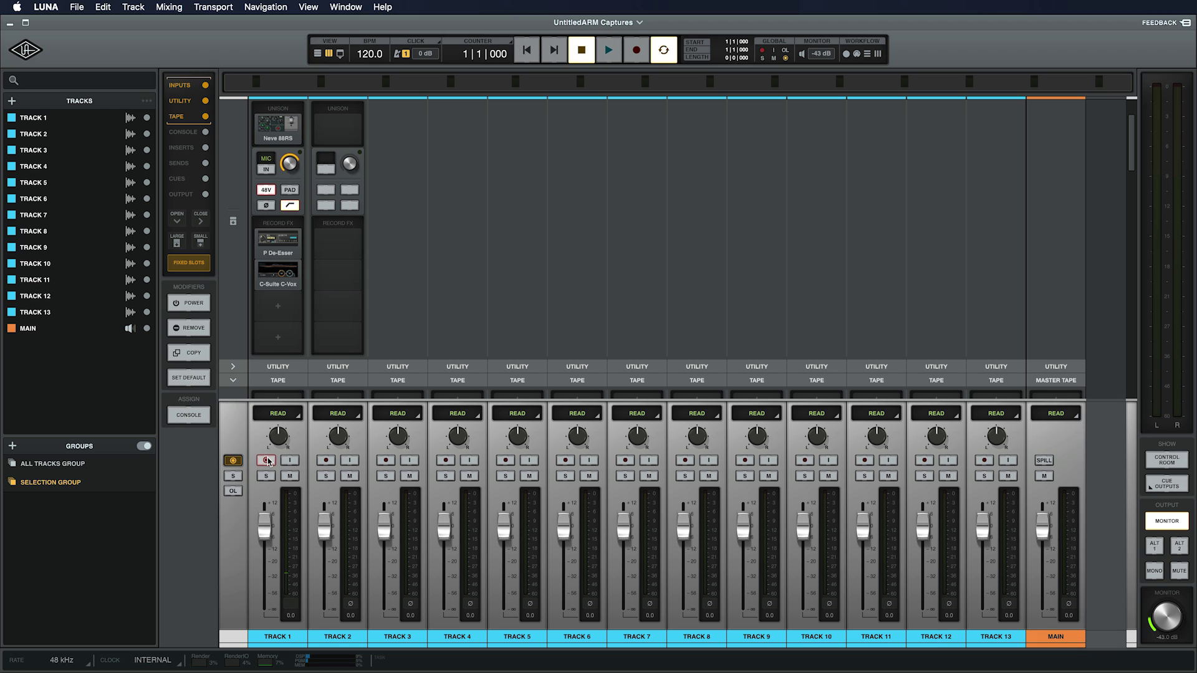
click(267, 460)
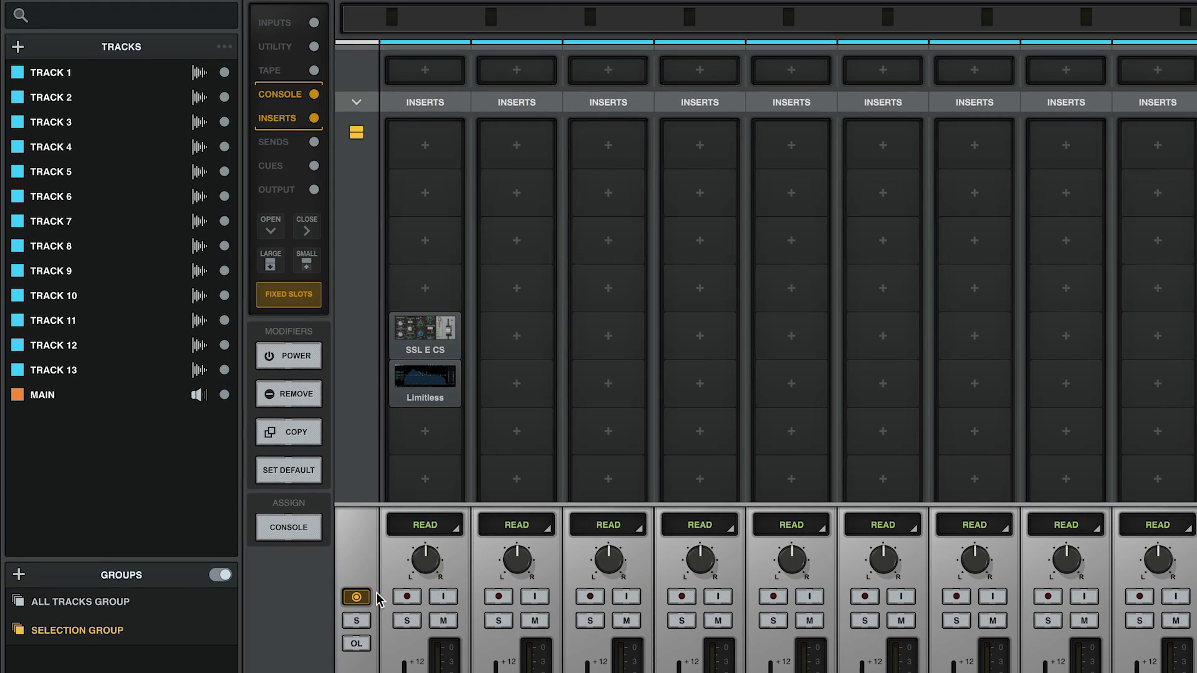
Step: Toggle Track 1's record arm on, off and on, leaving it armed with inserts bypassed
click(407, 598)
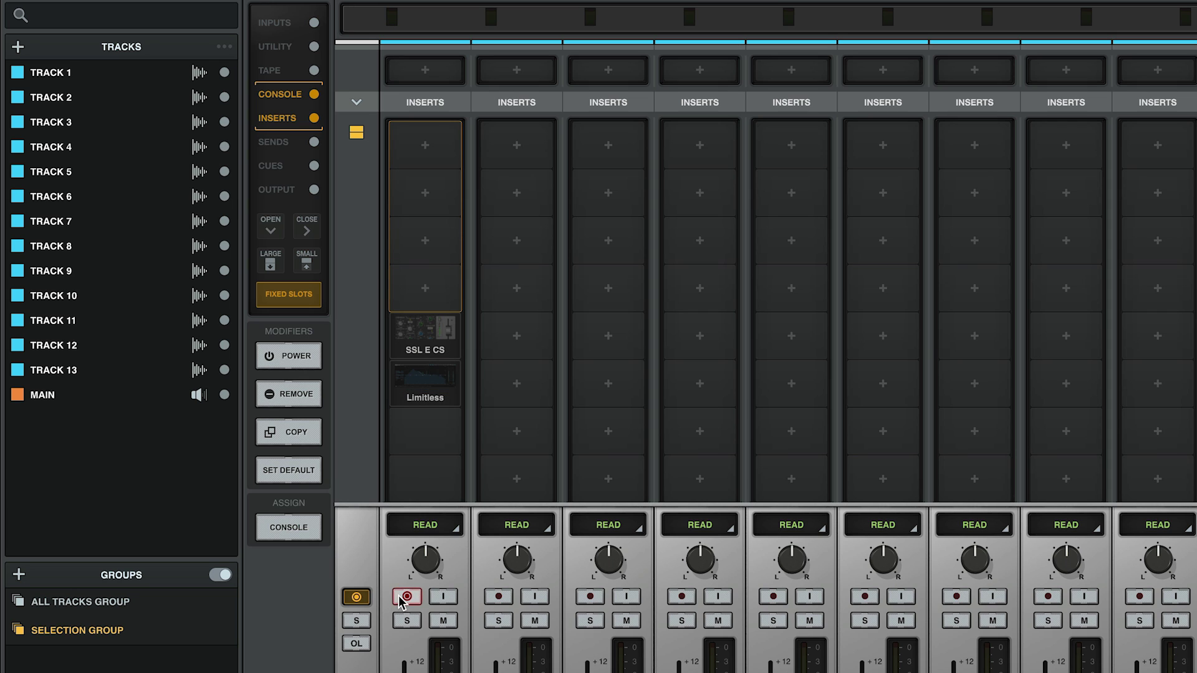
click(402, 598)
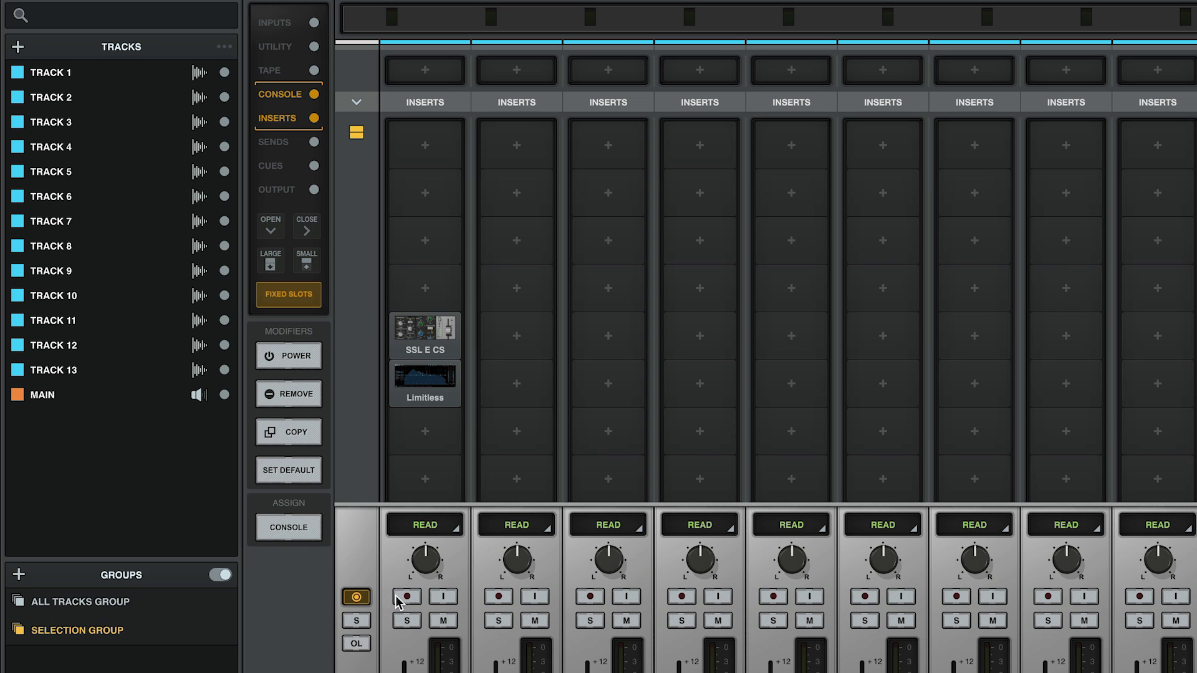
click(395, 596)
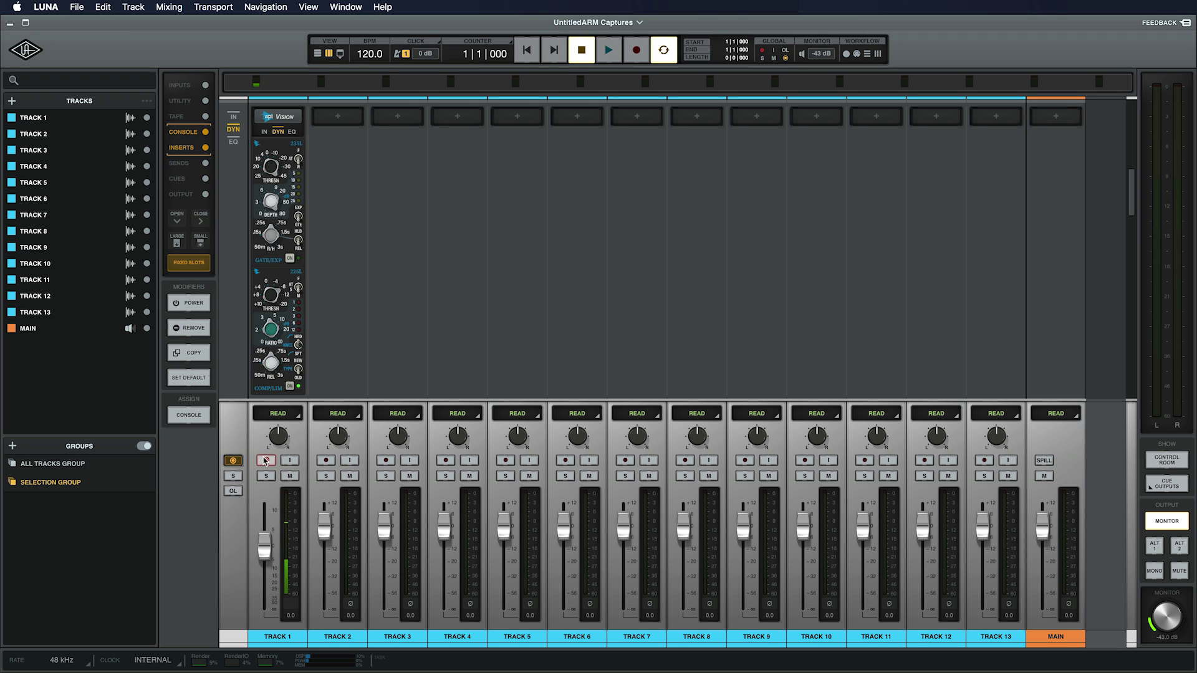
Step: Cycle Track 1's record arm off, on and off so it ends disarmed
click(265, 461)
click(265, 461)
click(265, 461)
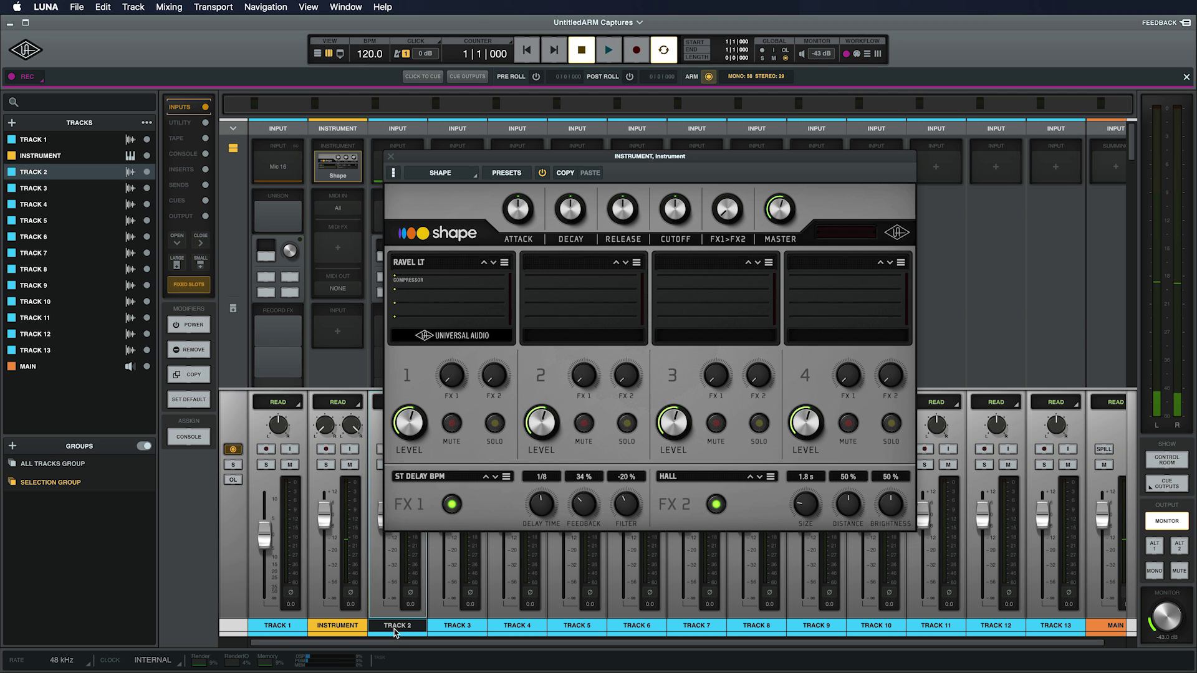
Step: Select the INSTRUMENT track and arm it for recording
click(347, 627)
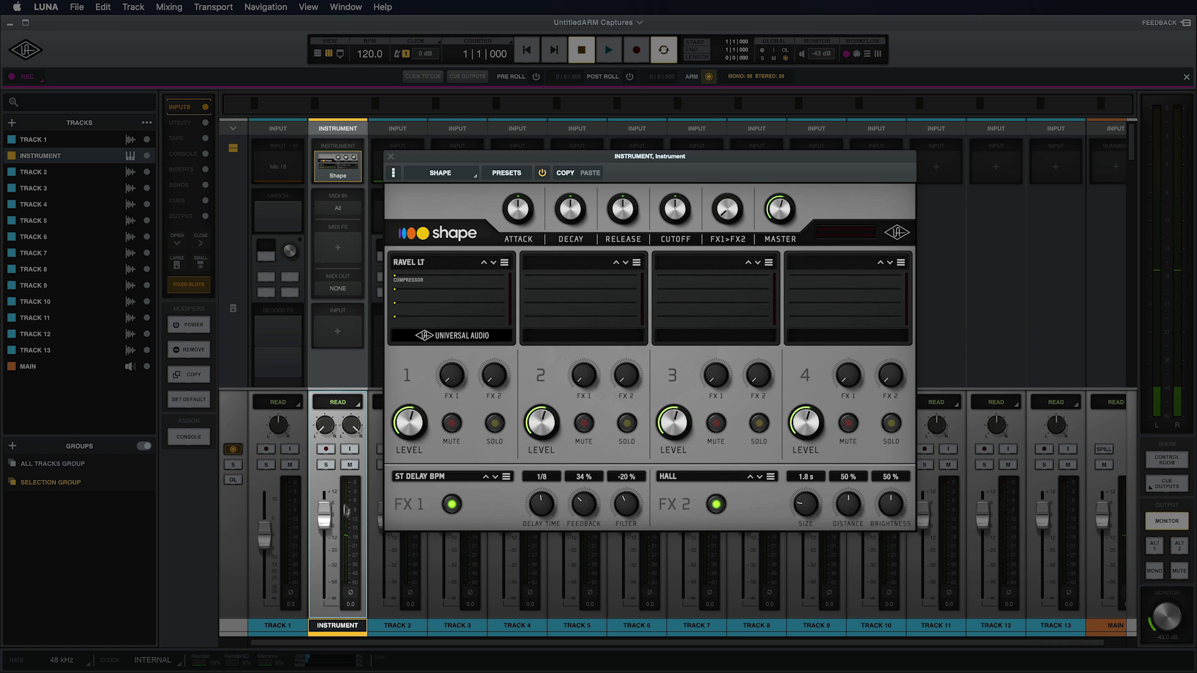
click(325, 450)
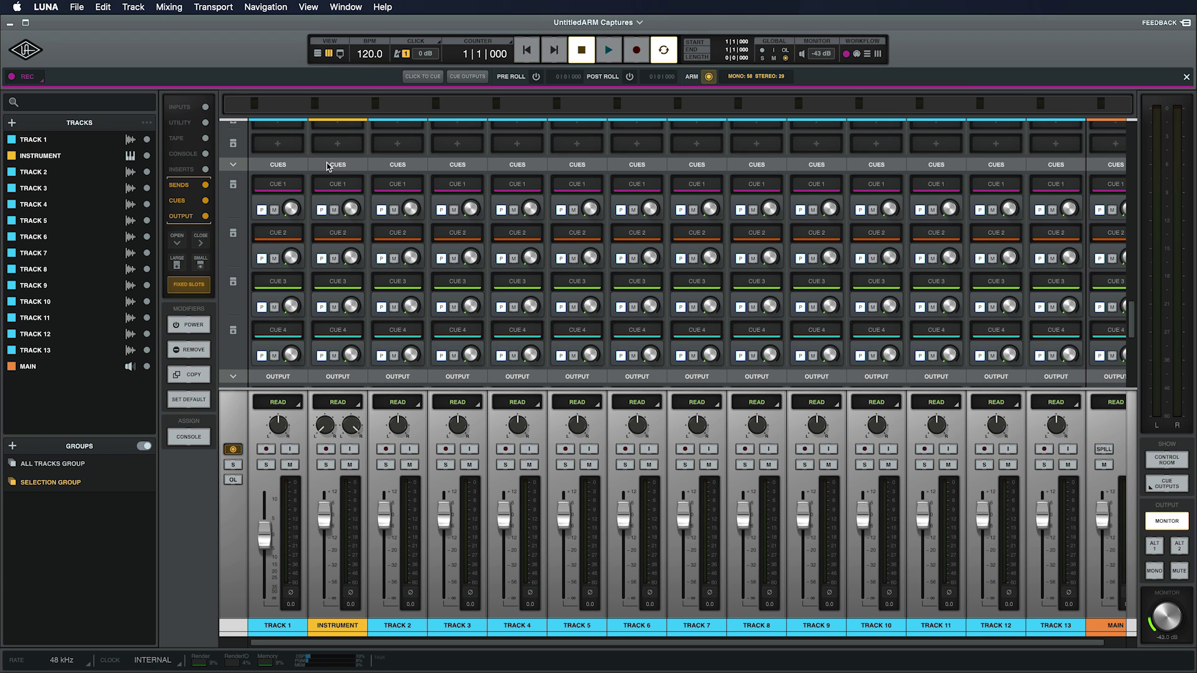
Step: Expand the Cue 1 and Cue 2 sends and pan Track 1's Cue 1 send right
click(232, 185)
drag(278, 215, 265, 250)
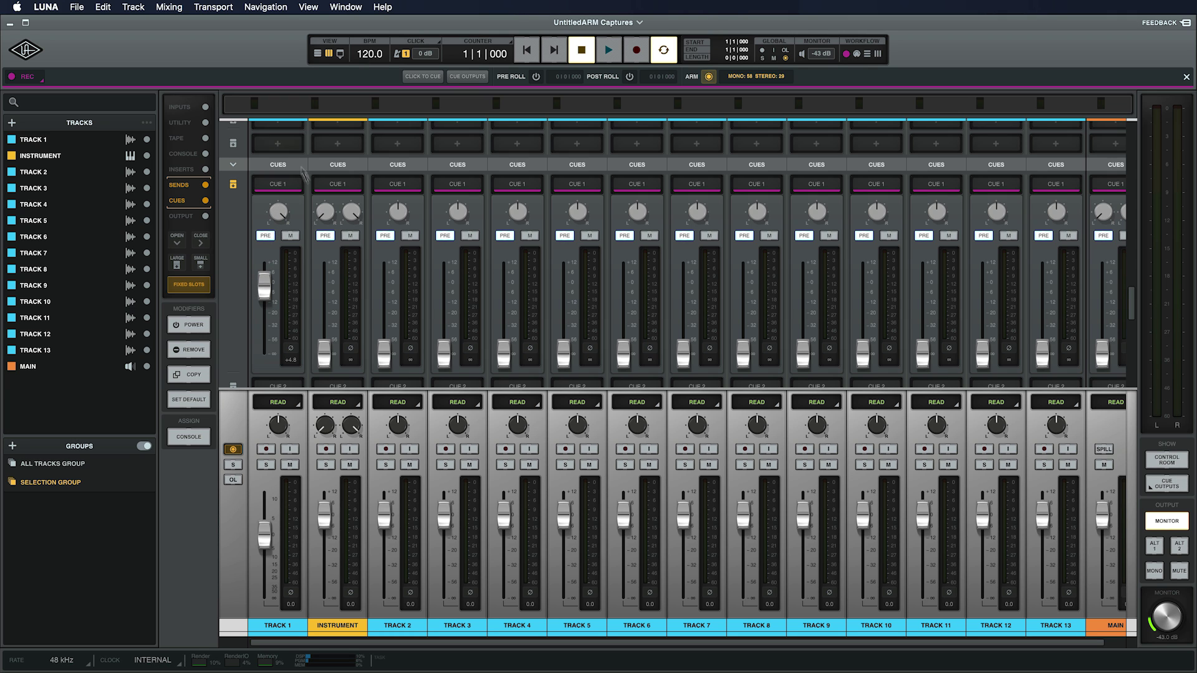
scroll(312, 231, down, 5)
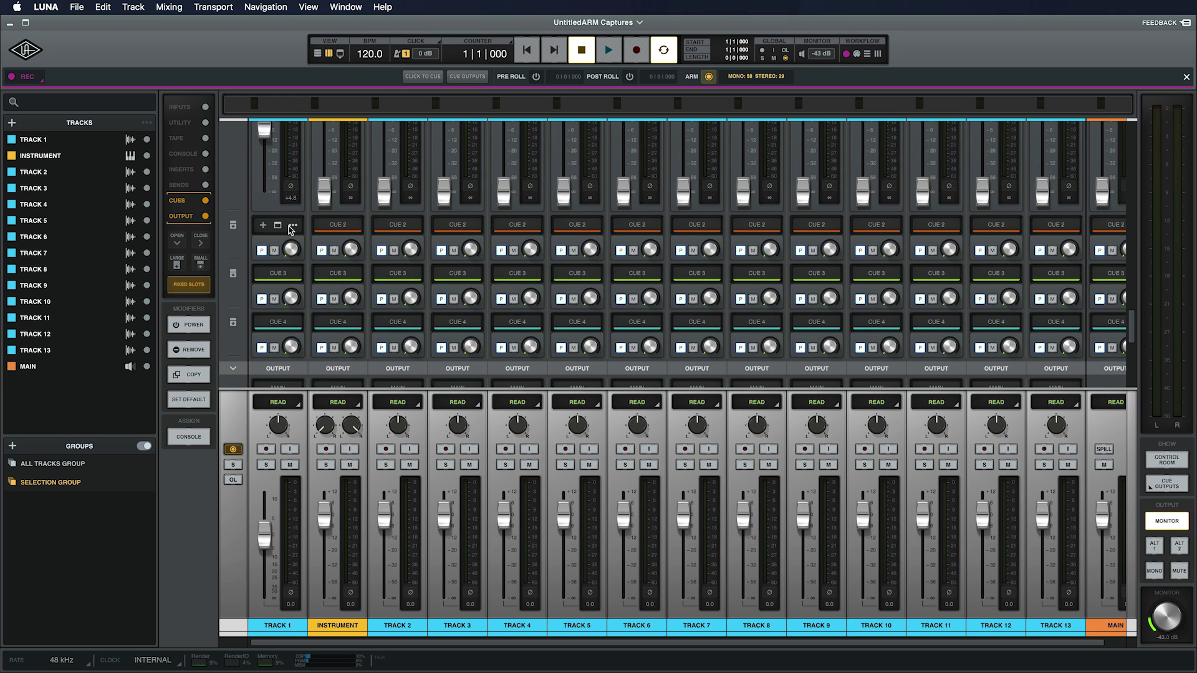
click(279, 226)
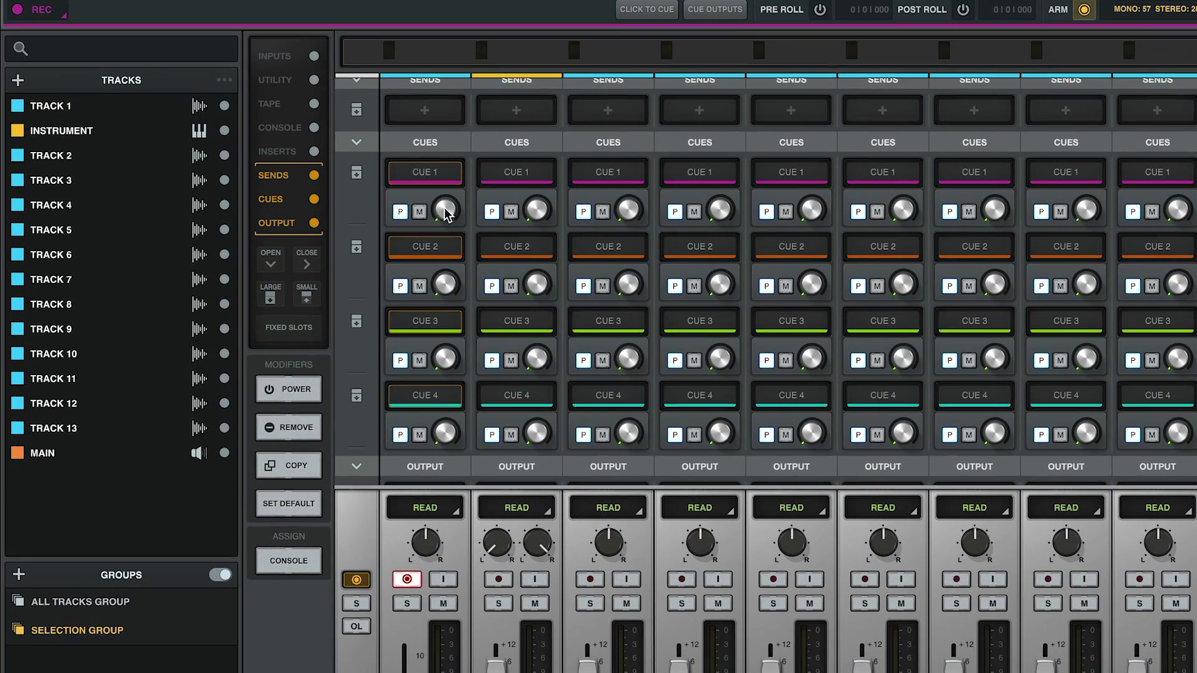
Step: Raise Track 1's Cue 1 send to -18.2 and turn off its pre-fader
drag(446, 212, 493, 109)
click(401, 211)
mouse_move(454, 303)
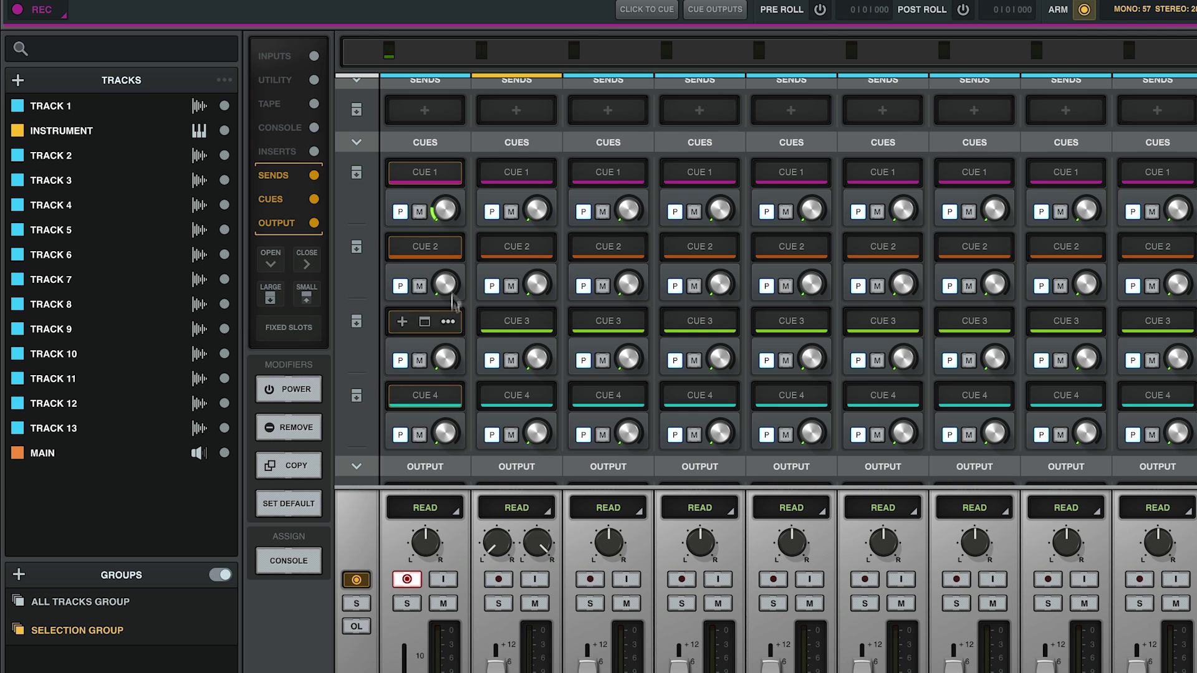
alt+click(447, 212)
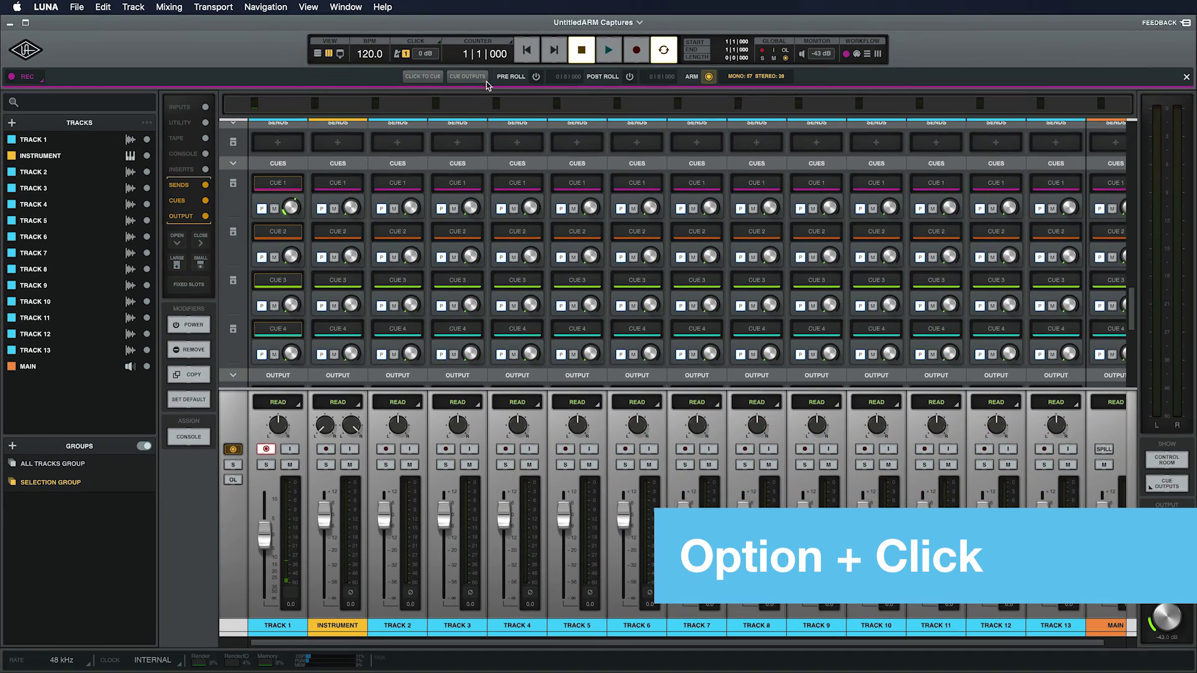
Step: Try x8p headphones 1 and 2 on other cues, then return both to Cue 1
click(470, 77)
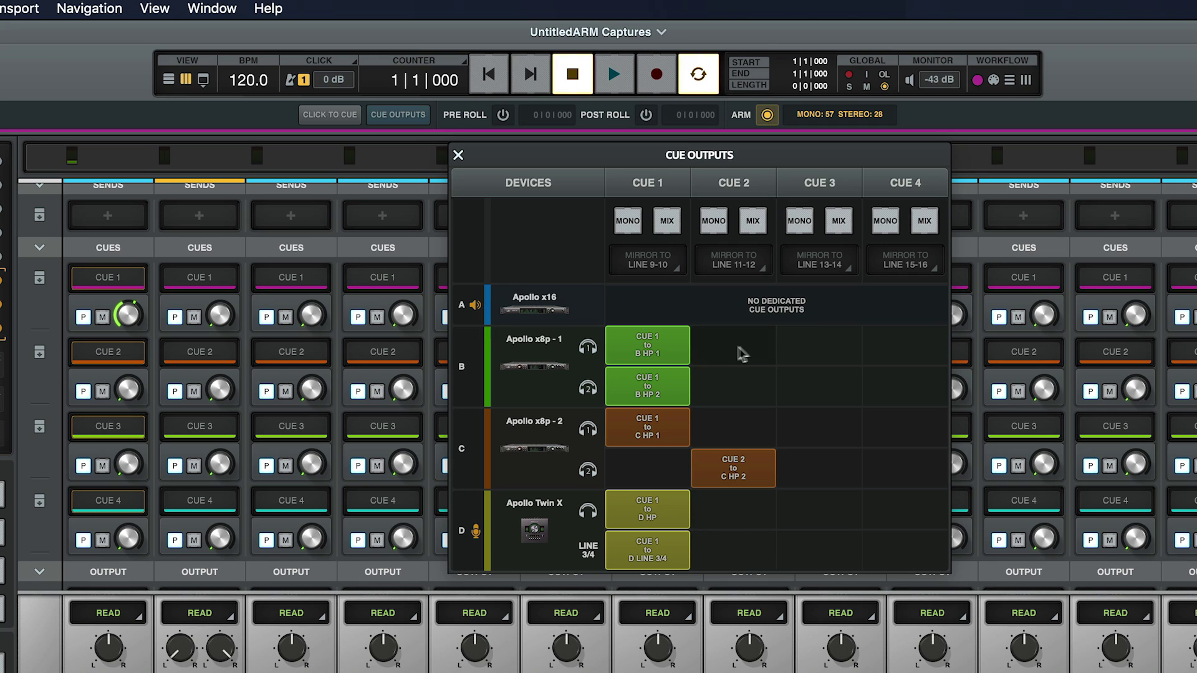
click(739, 354)
click(803, 354)
click(714, 394)
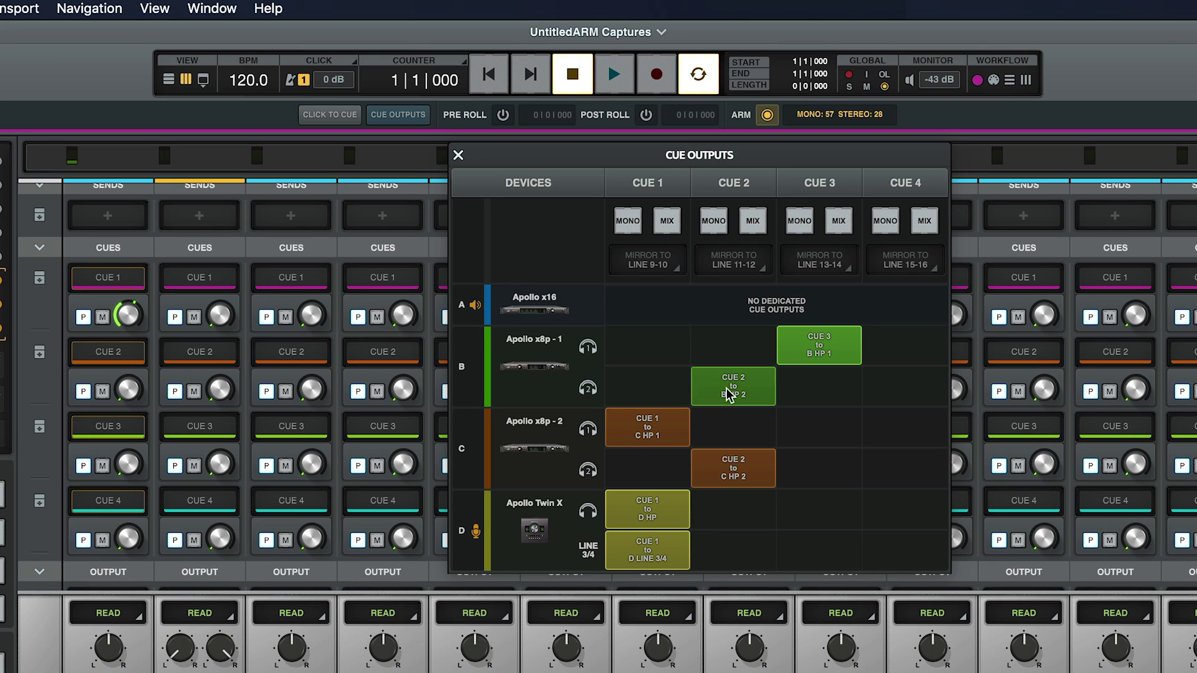
click(648, 388)
click(646, 348)
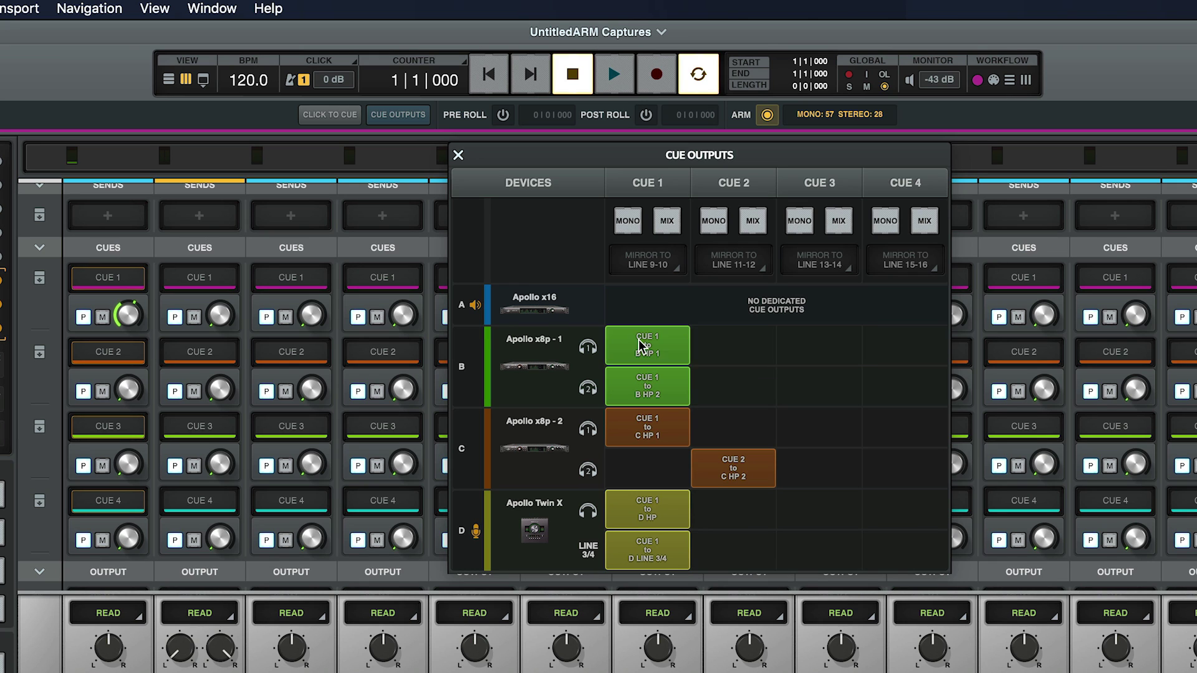
Step: Leave Cue 1's mirror-to-line unchanged and turn the click almost fully down in Cue 1
click(663, 265)
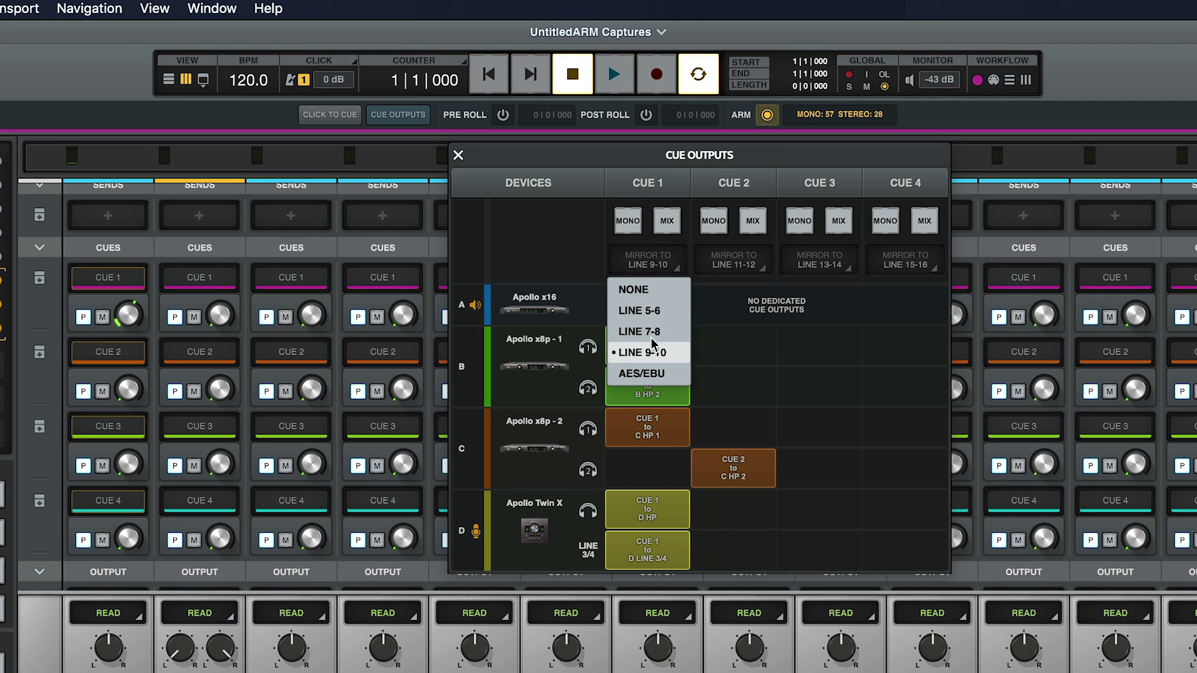
click(580, 262)
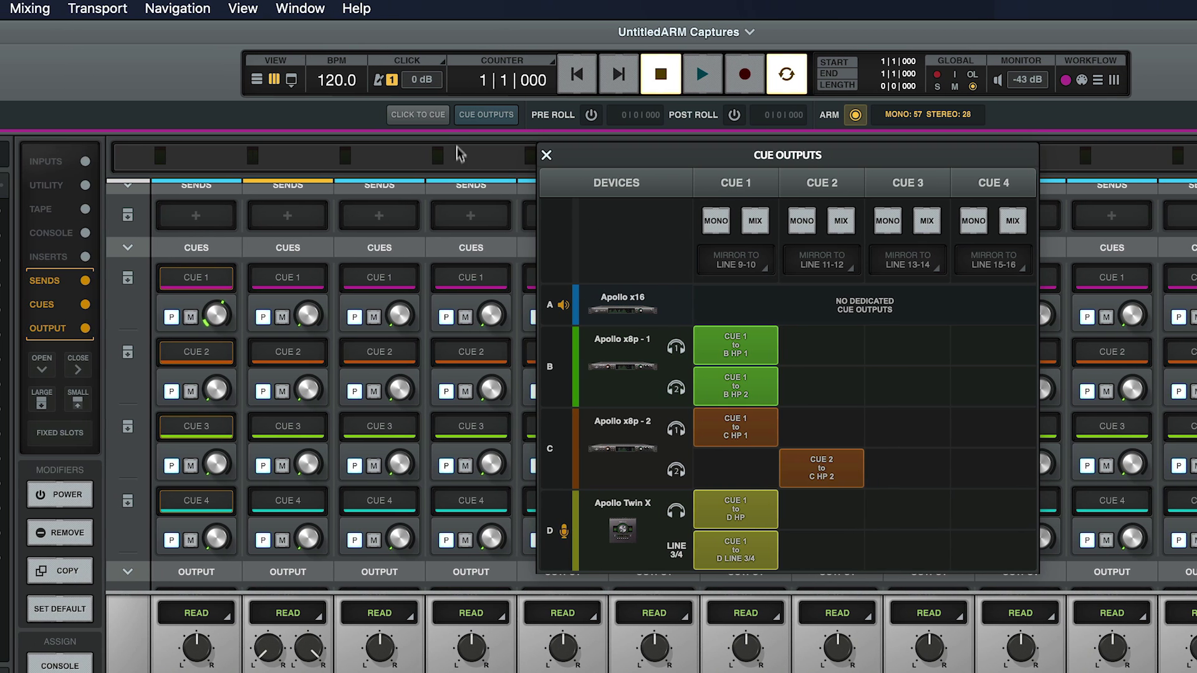
click(336, 116)
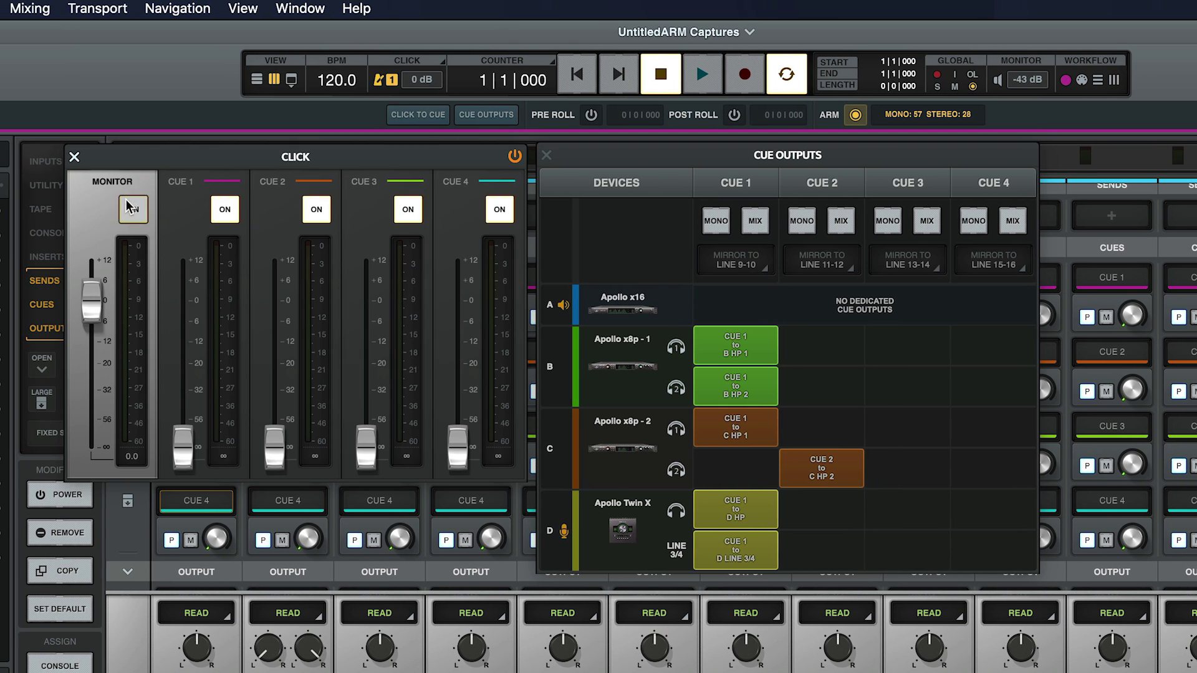
mouse_move(184, 444)
mouse_down()
mouse_move(187, 347)
mouse_move(200, 448)
mouse_up()
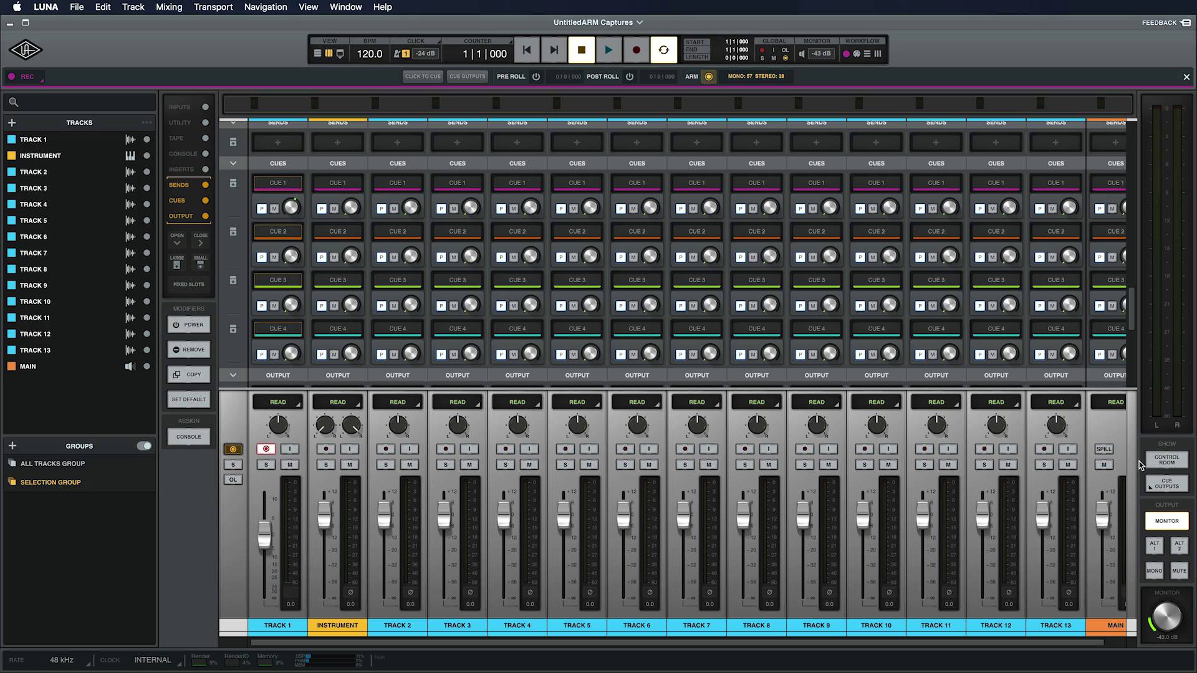
Step: Show the Control Room and Talkback strips and check the talkback sends
click(1184, 463)
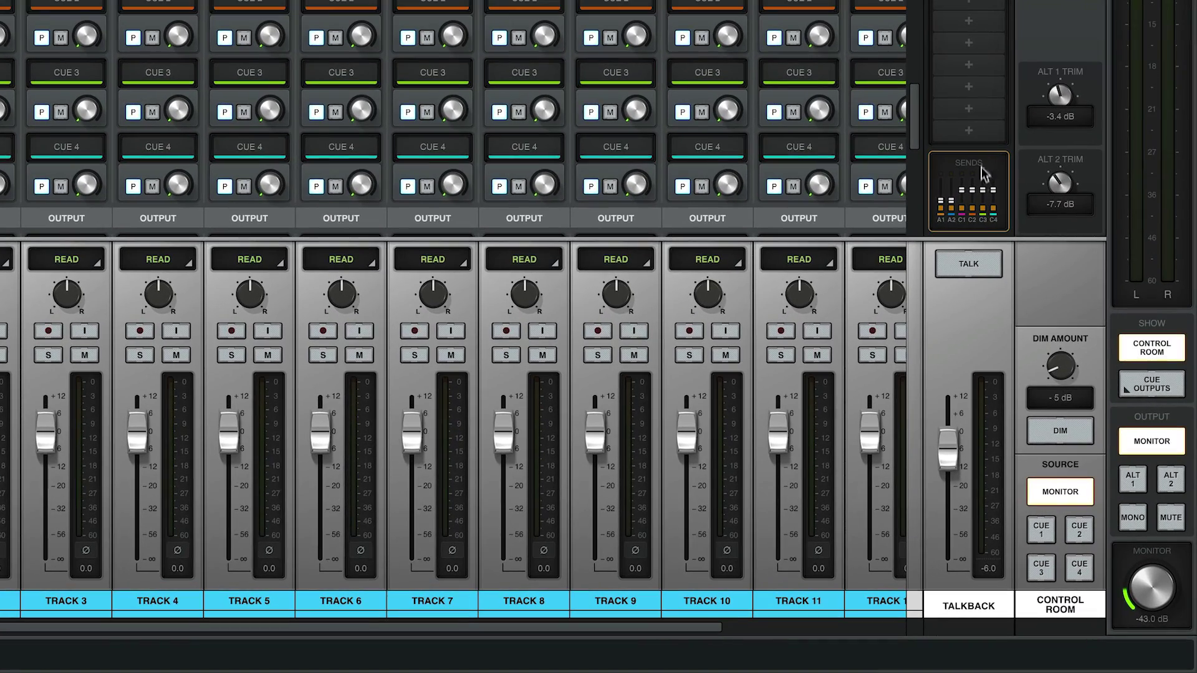
click(1027, 280)
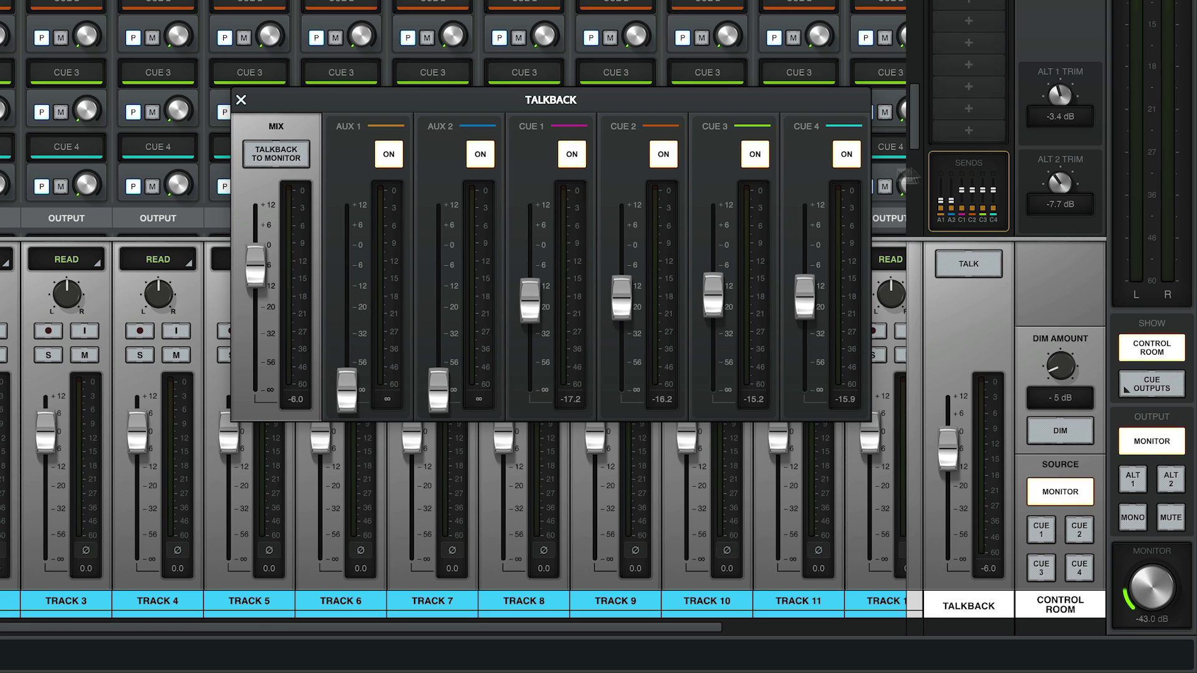
click(241, 102)
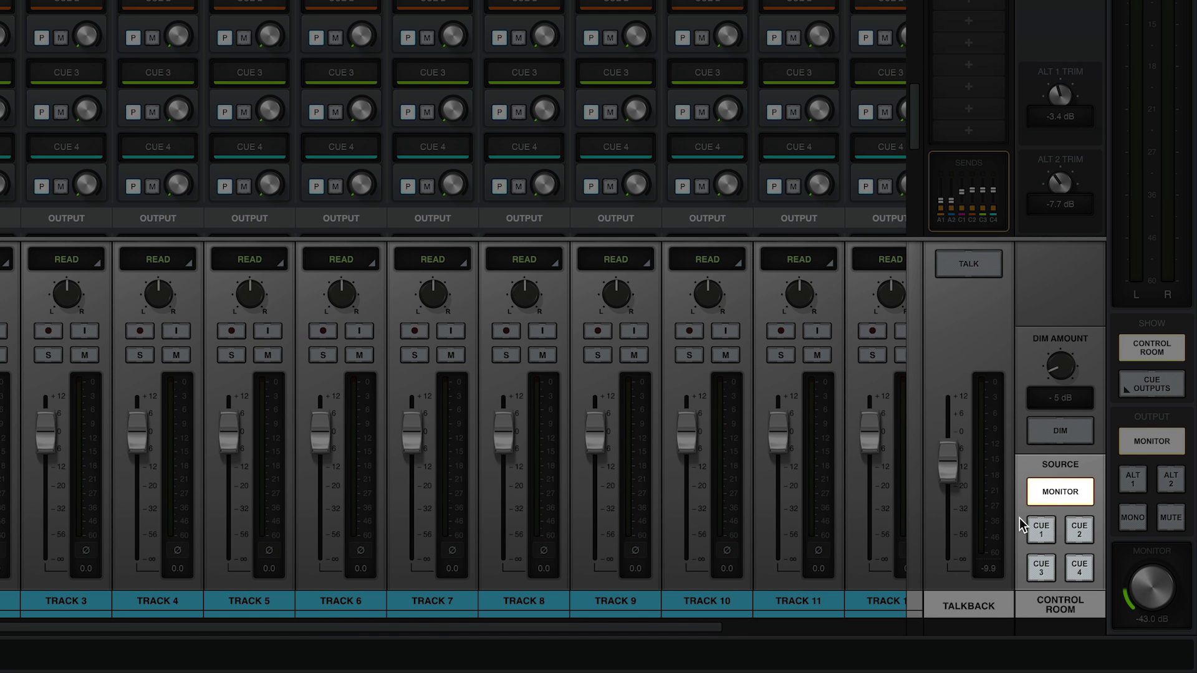
Step: Step the control-room source through Cue 1, Cue 2, Cue 3 and Cue 4
click(1041, 530)
click(1079, 530)
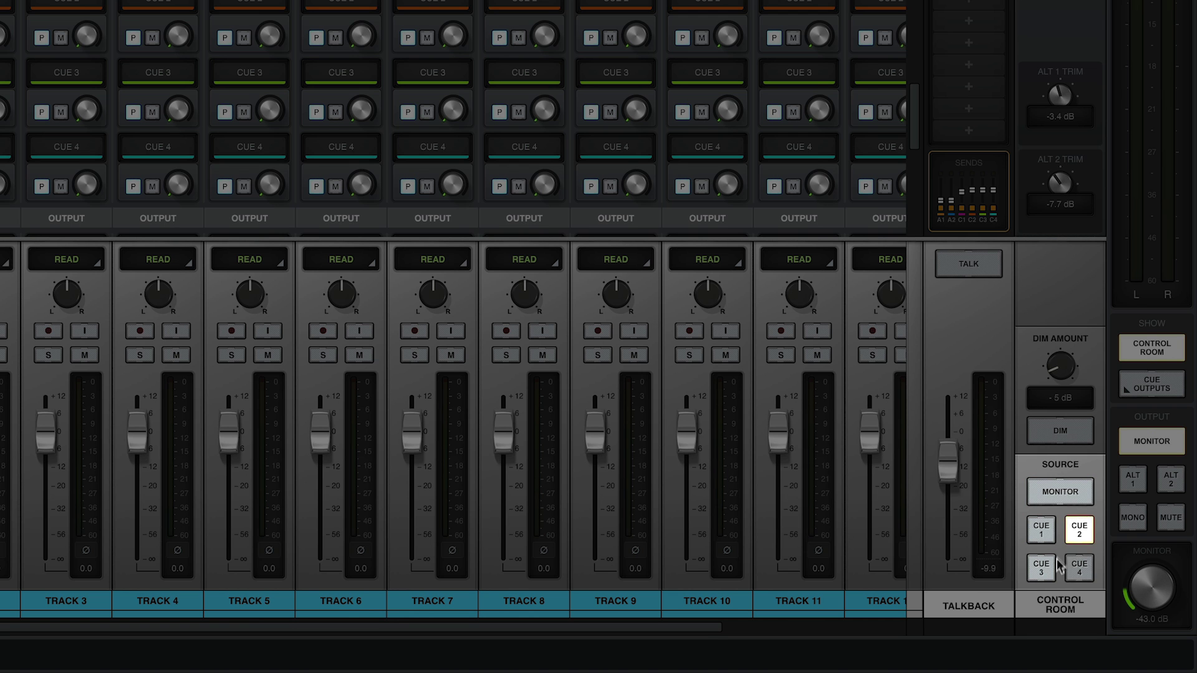
click(1039, 569)
click(1079, 569)
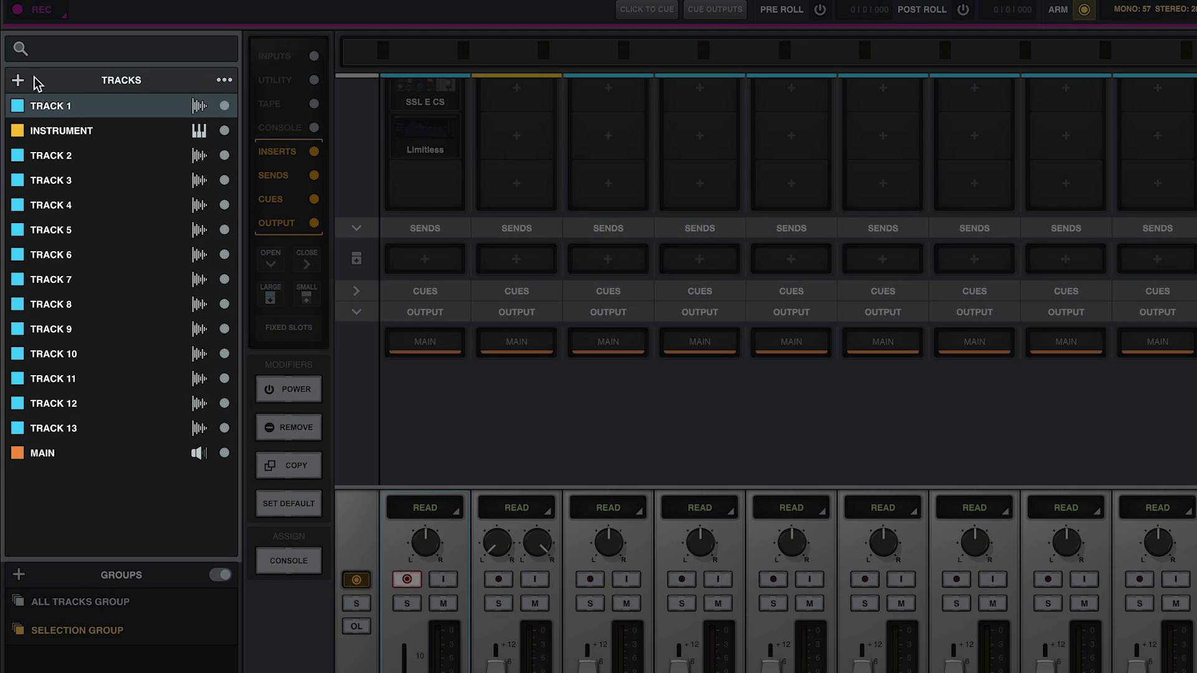
Step: Cancel the add-track menu and bring up the Create Bus dialog with Cmd+Shift+B
click(18, 80)
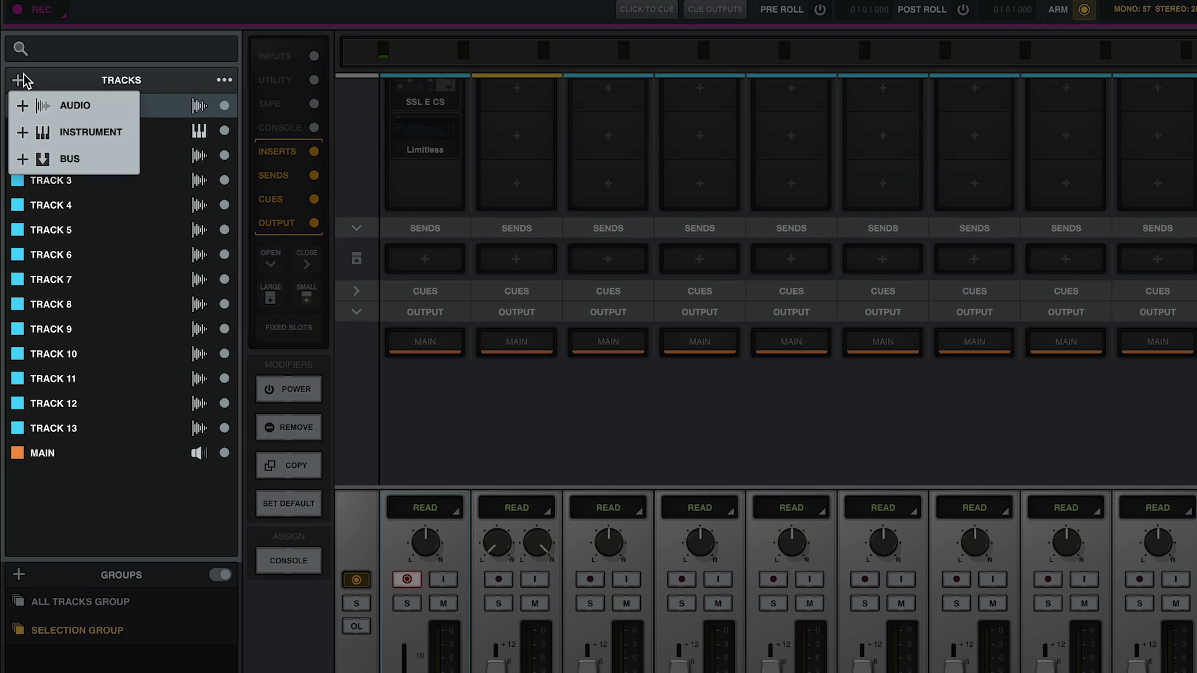
click(56, 160)
click(57, 236)
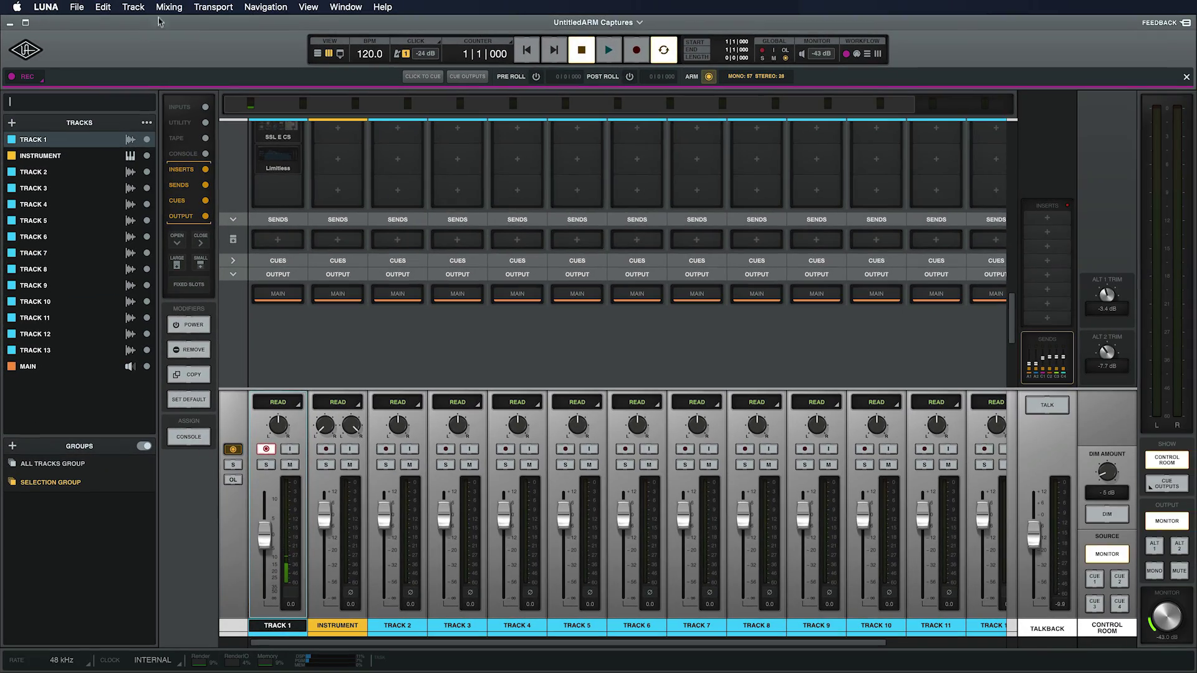
click(169, 7)
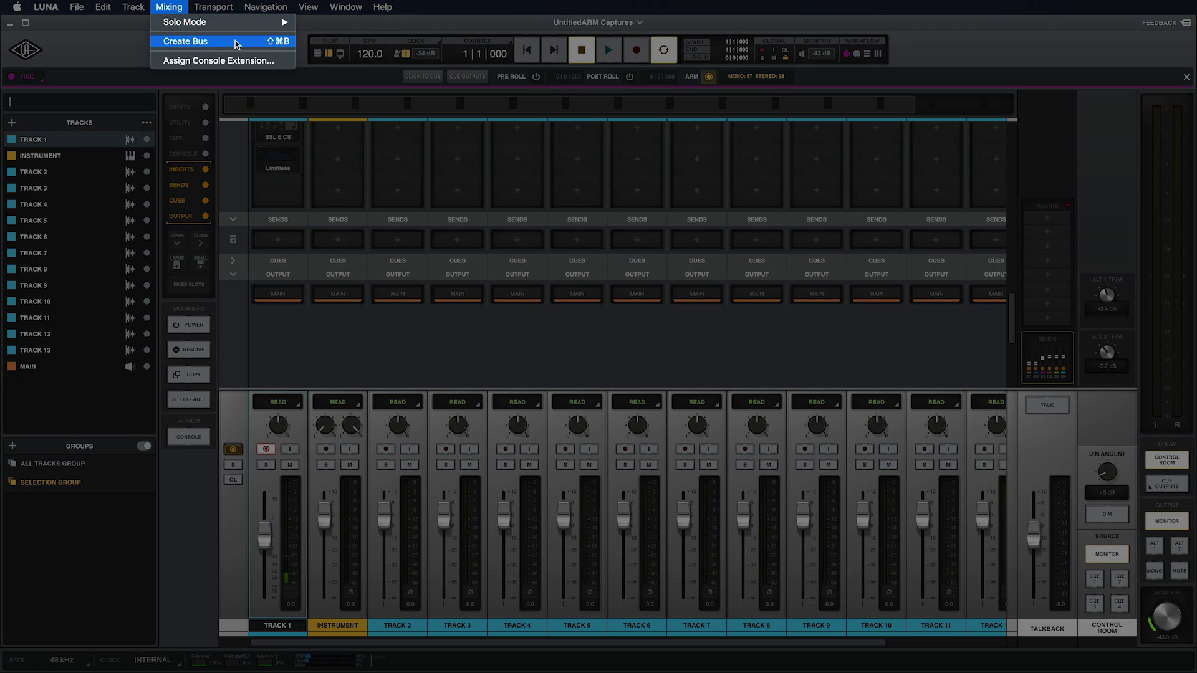
click(238, 41)
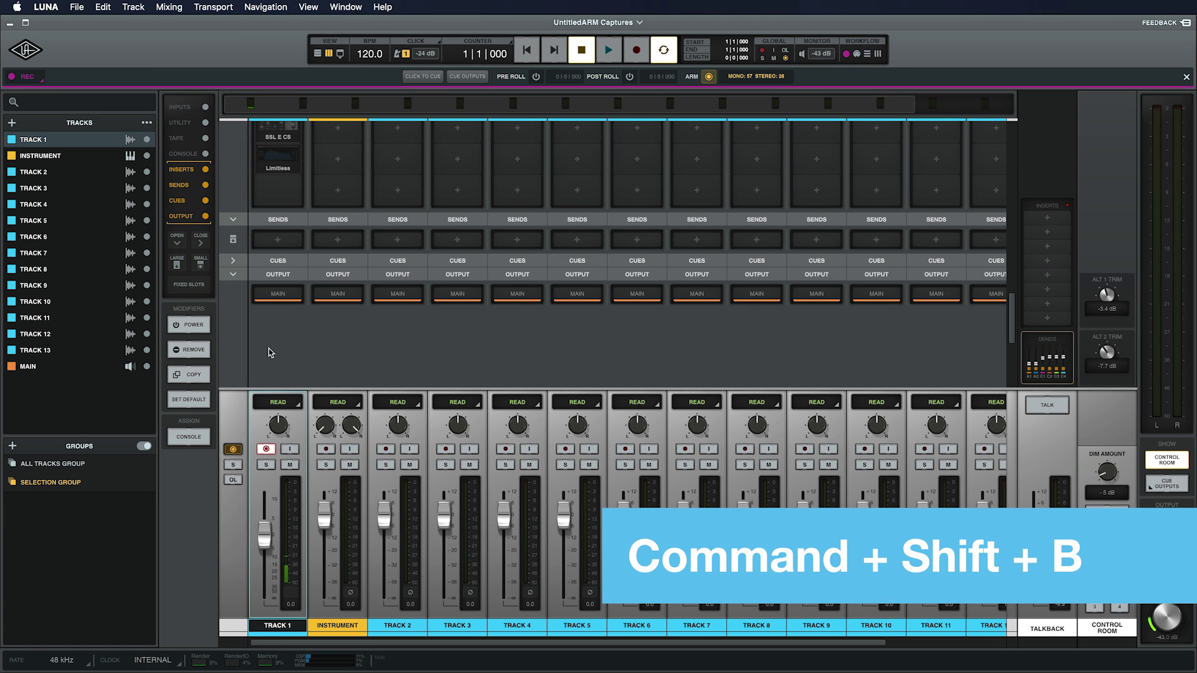
key(super+shift+b)
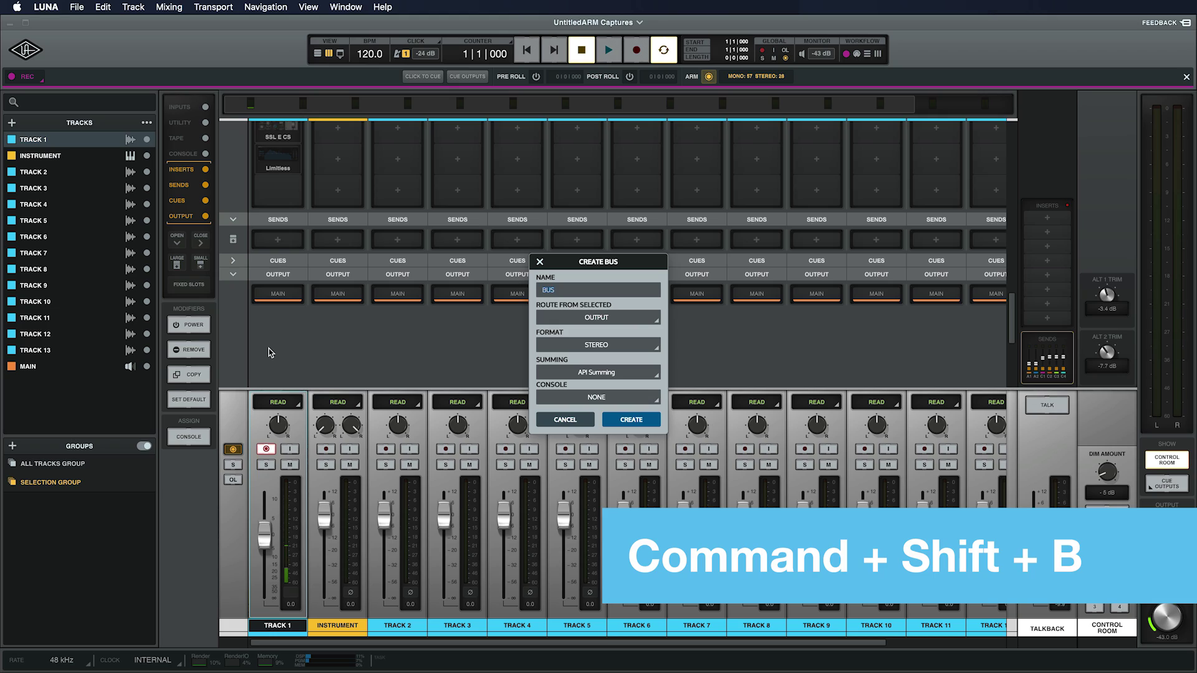
Step: Create a stereo bus named Reverb fed from Send 1, with Summing and Console set to None
text(Reverb)
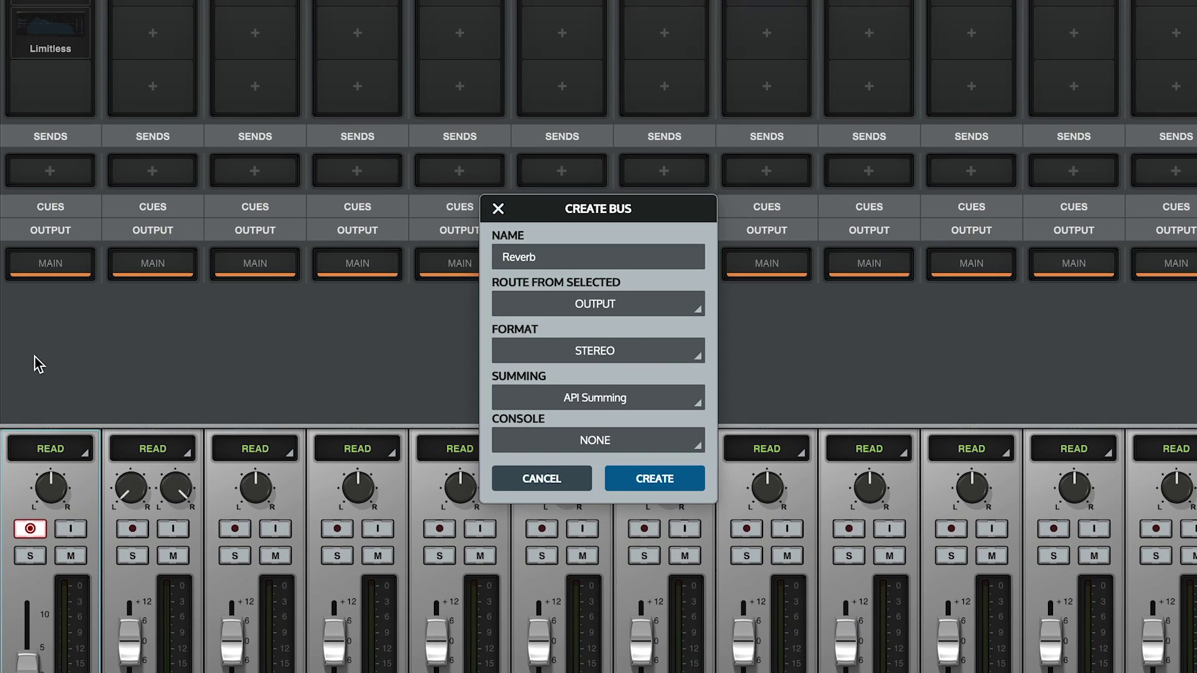
click(611, 307)
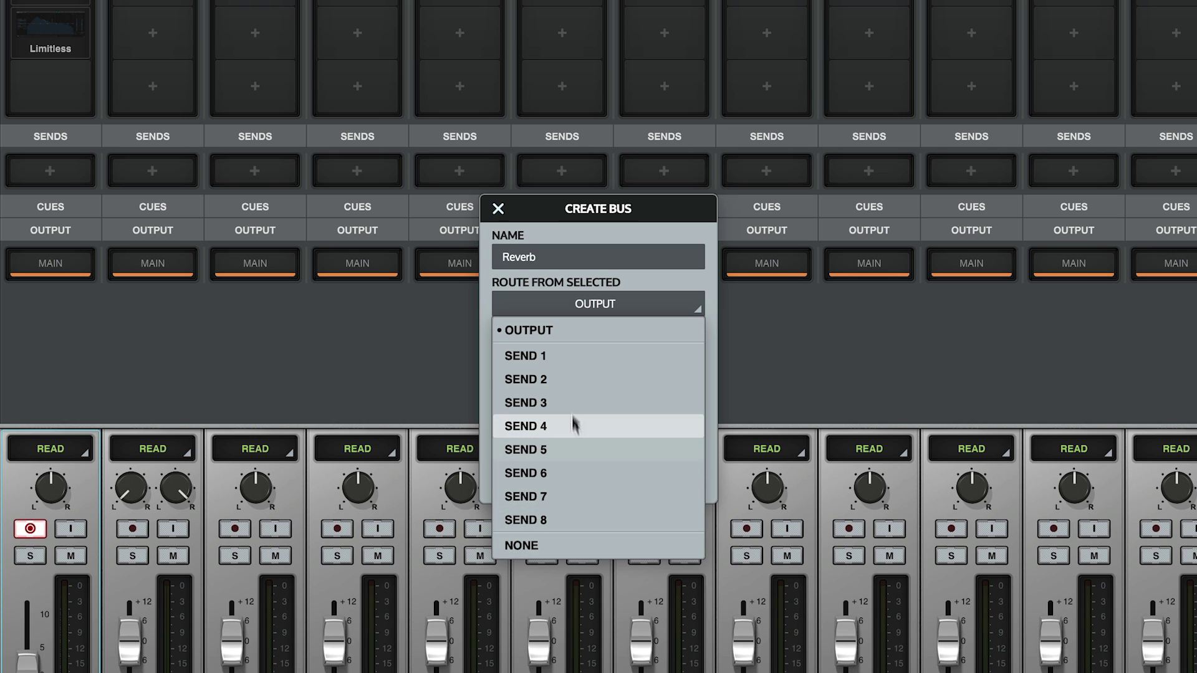
click(560, 360)
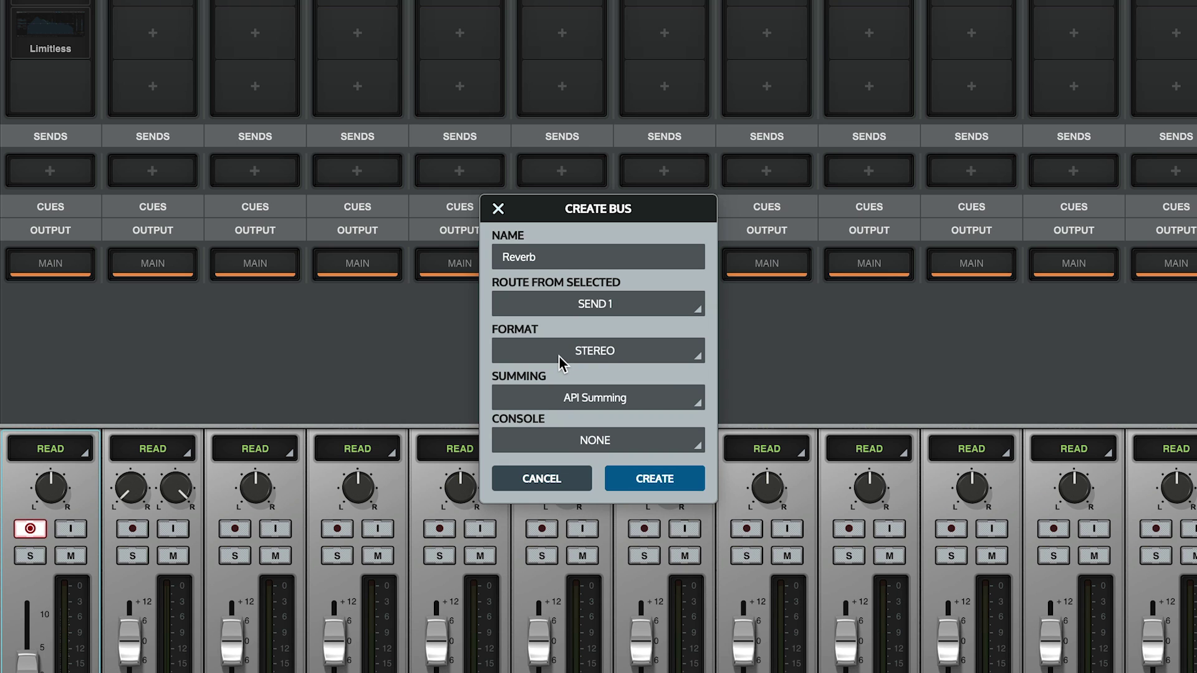
click(601, 353)
click(604, 401)
click(604, 399)
click(590, 425)
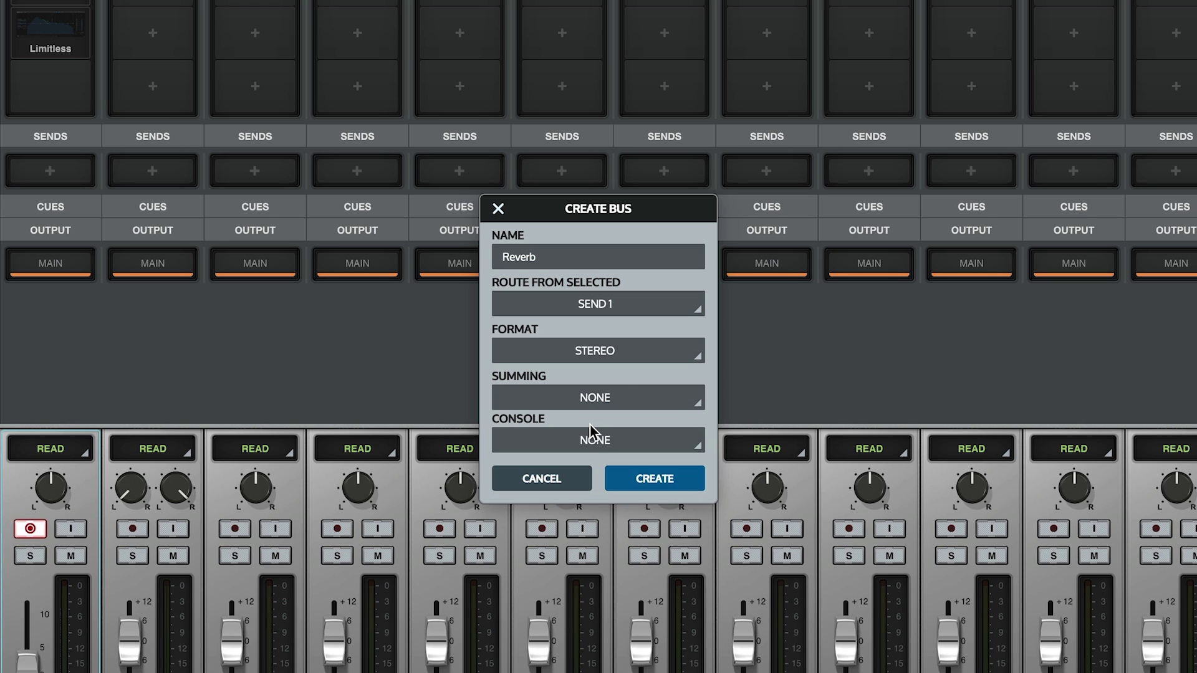
click(592, 440)
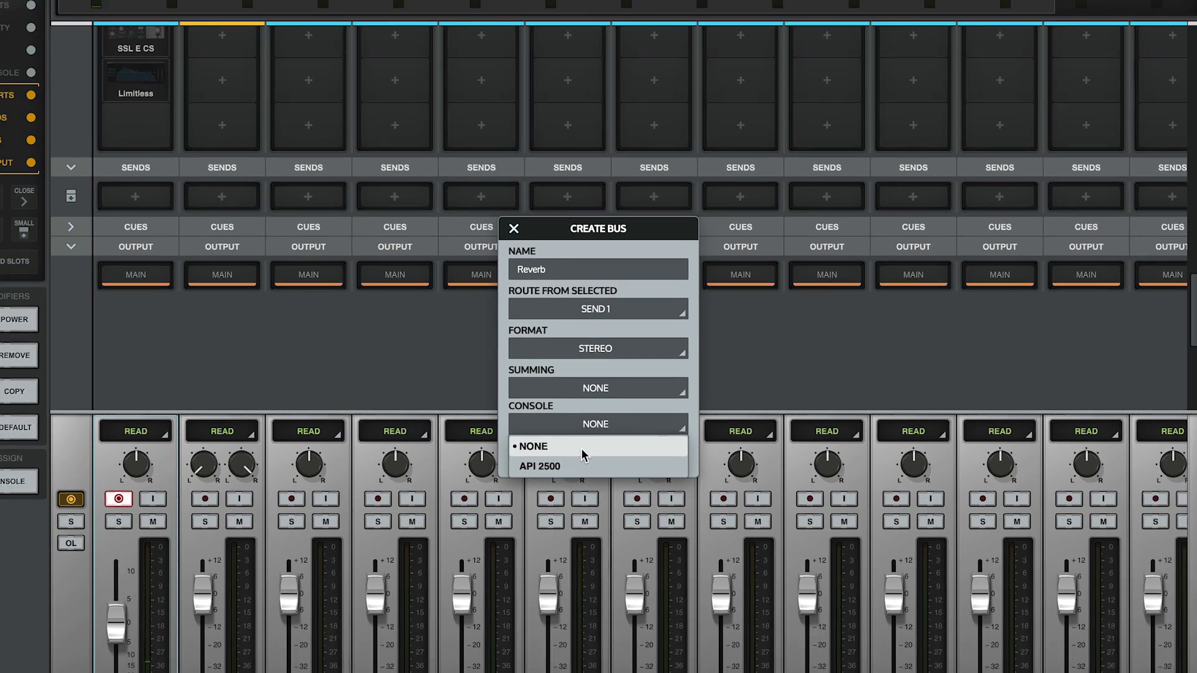
click(521, 467)
click(639, 480)
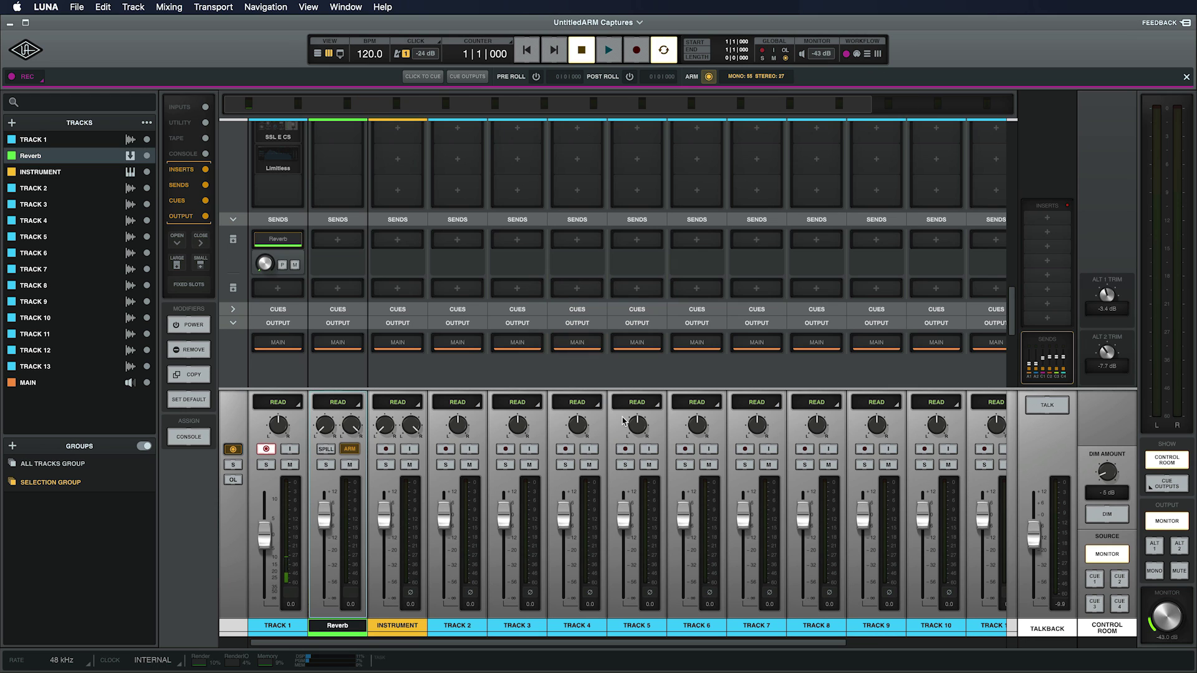
Step: Load Capitol Chambers on the Reverb bus's first insert and open its window
click(338, 166)
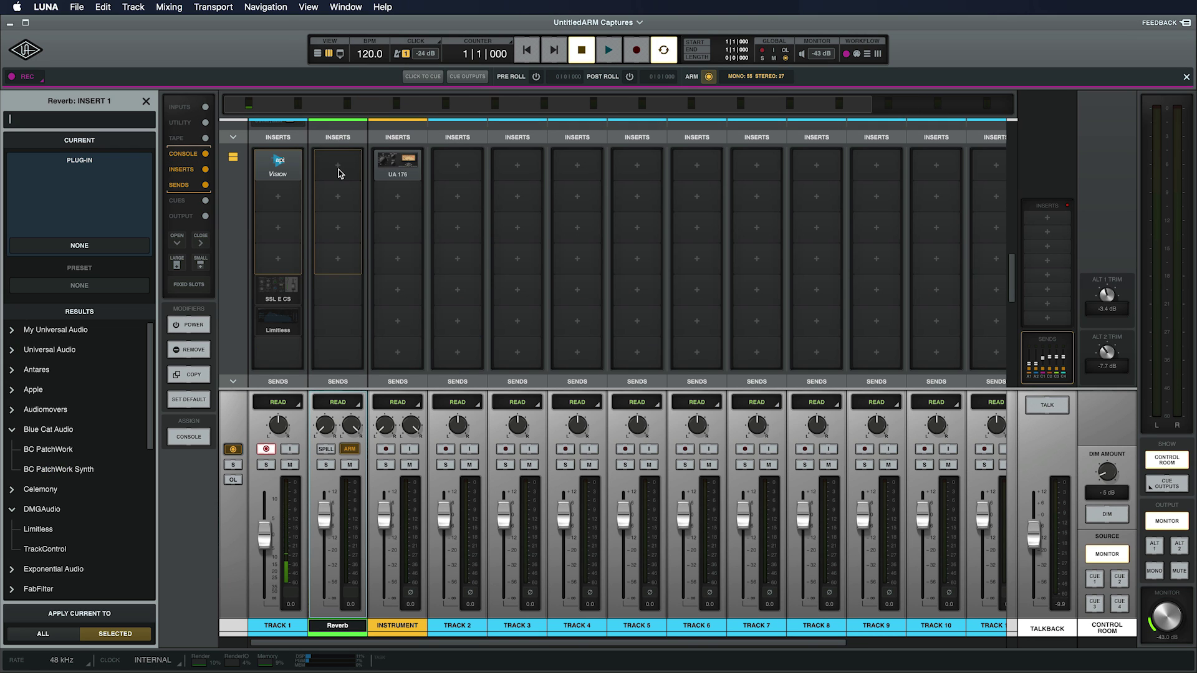
text(Cap)
key(Return)
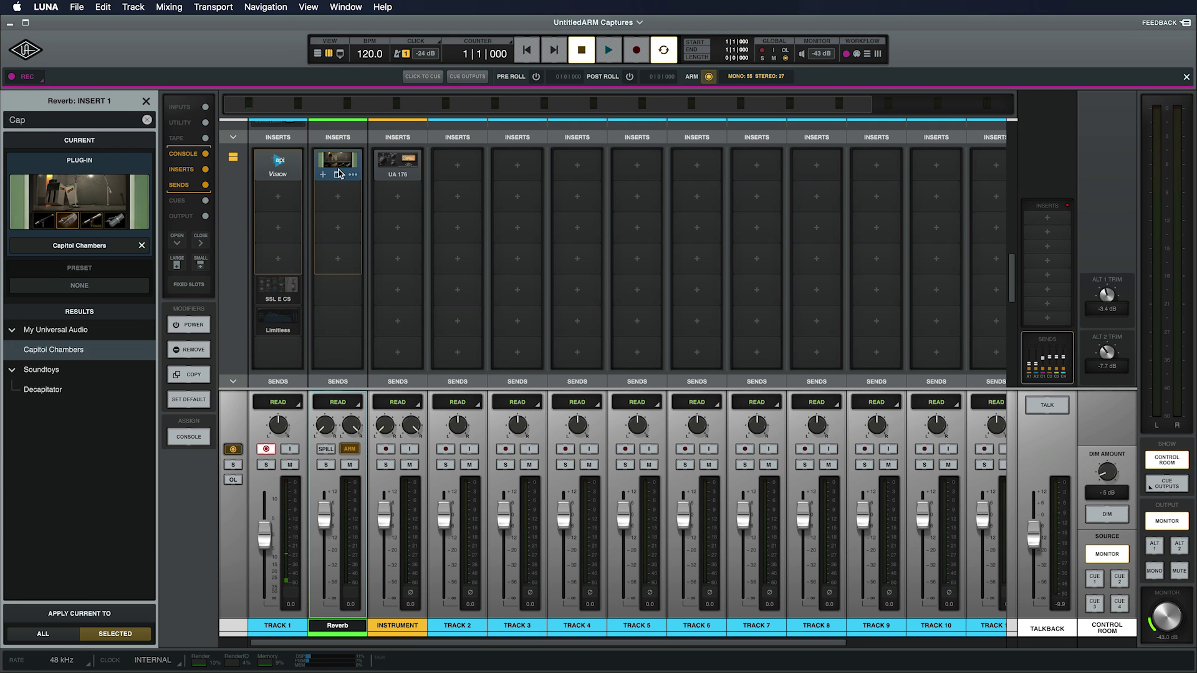
click(338, 174)
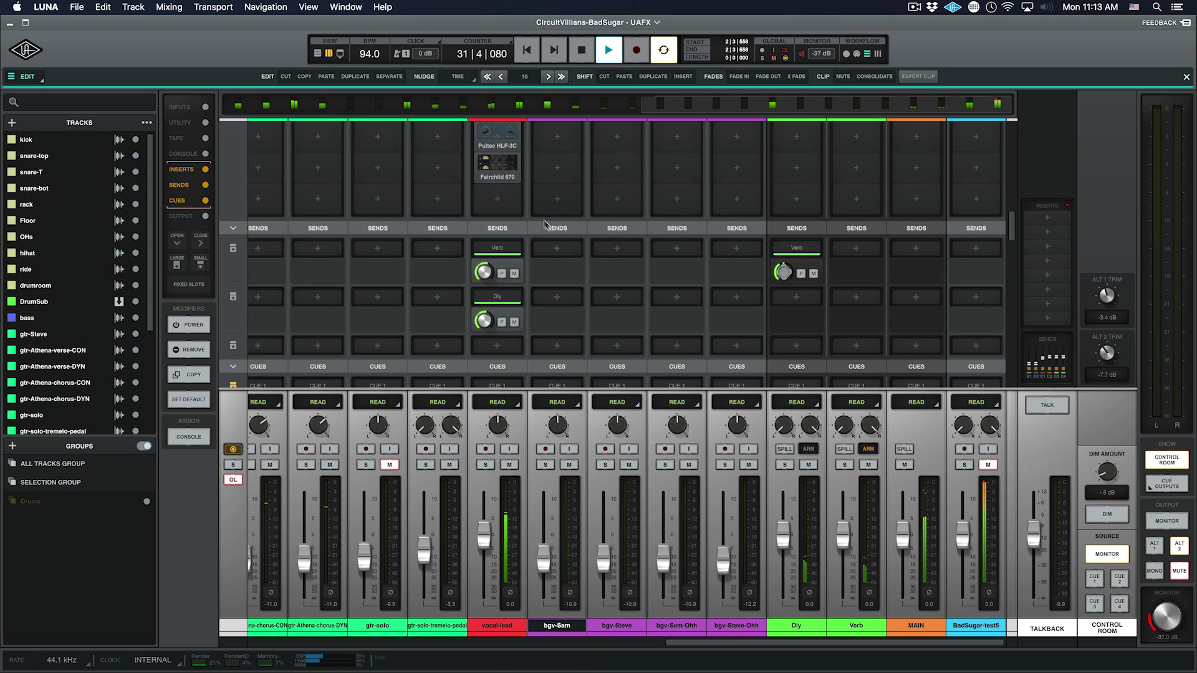
Step: Send bgv-Sam's Send 1 to Verb and give bgv-Steve's Send 1 a new Dly2 bus
click(568, 250)
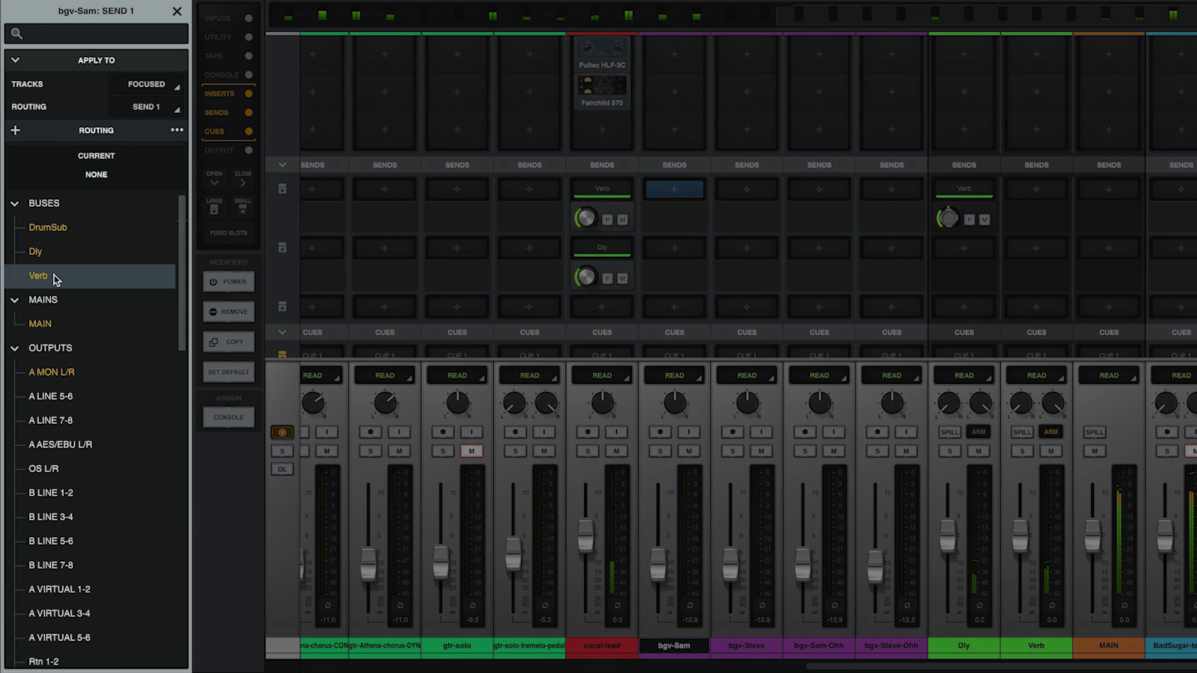
click(55, 278)
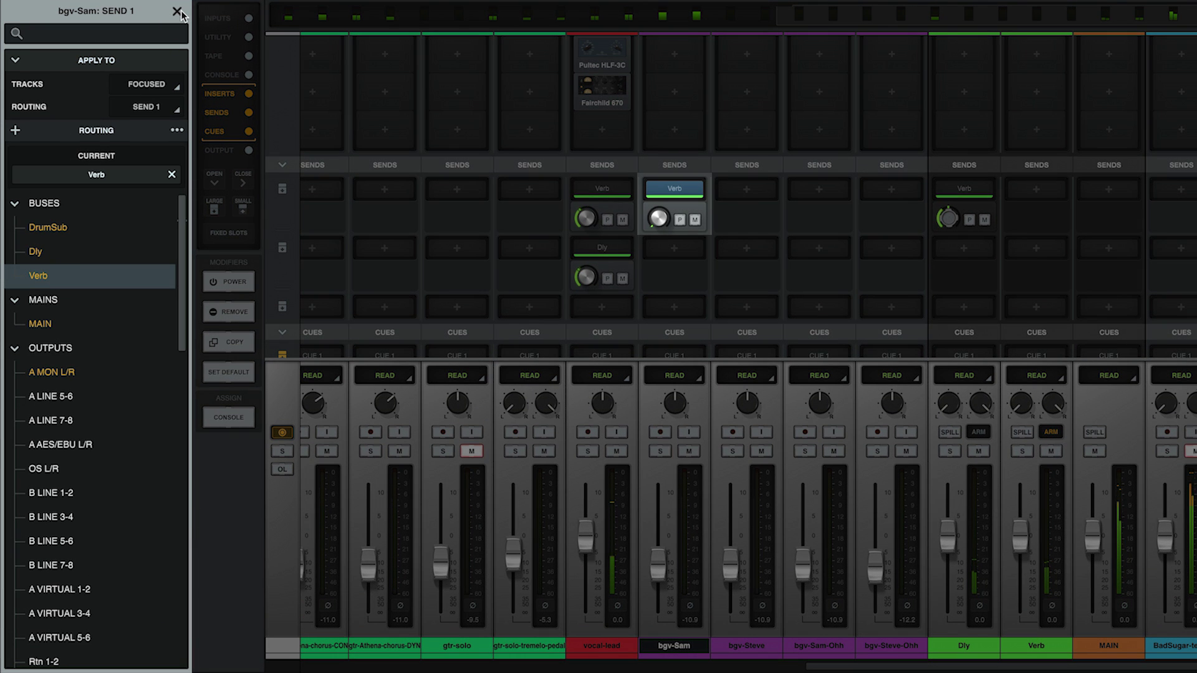
key(Right)
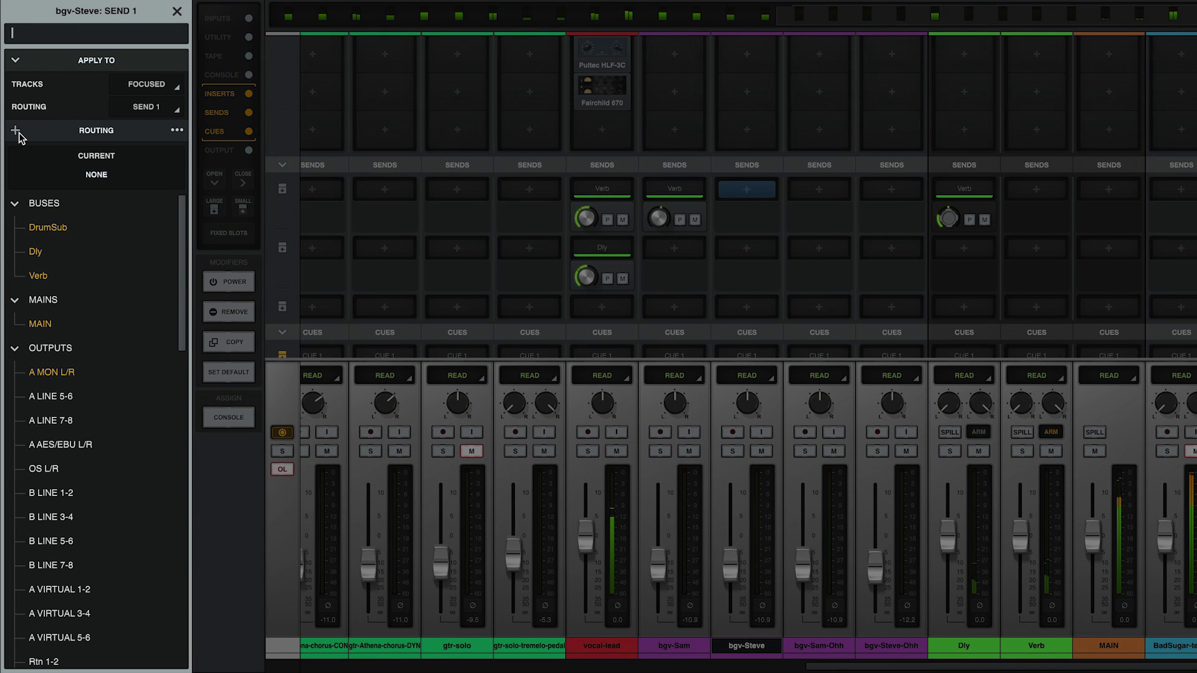
click(16, 129)
text(D)
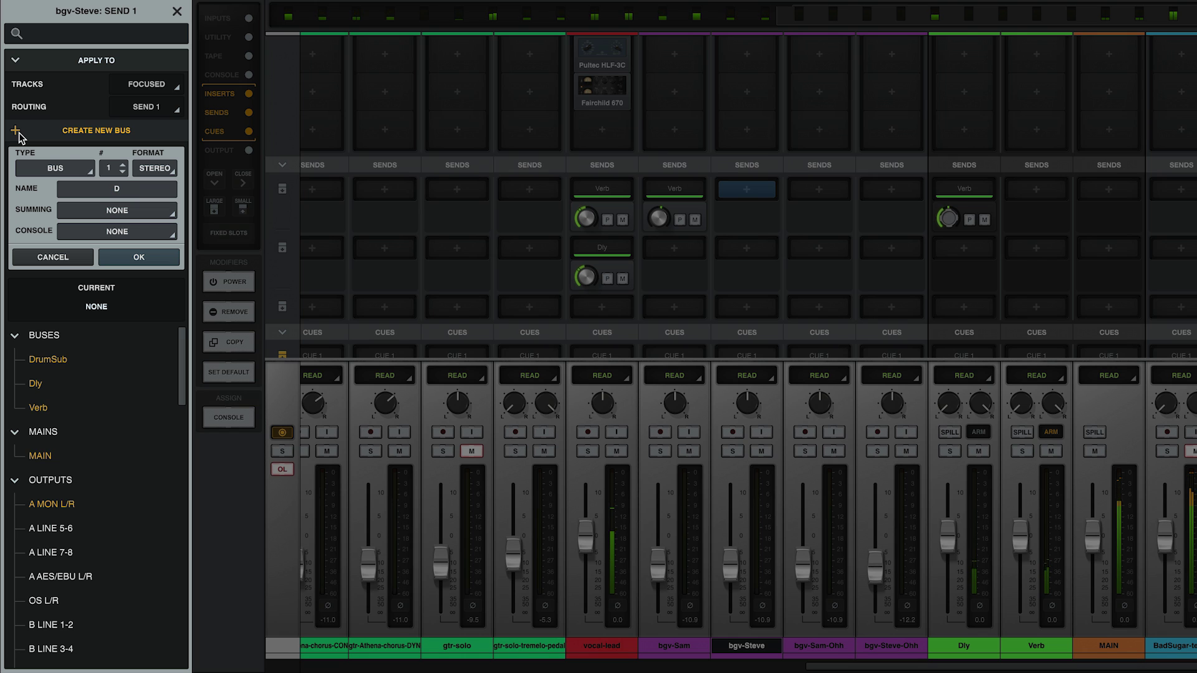
text(ly2)
click(132, 256)
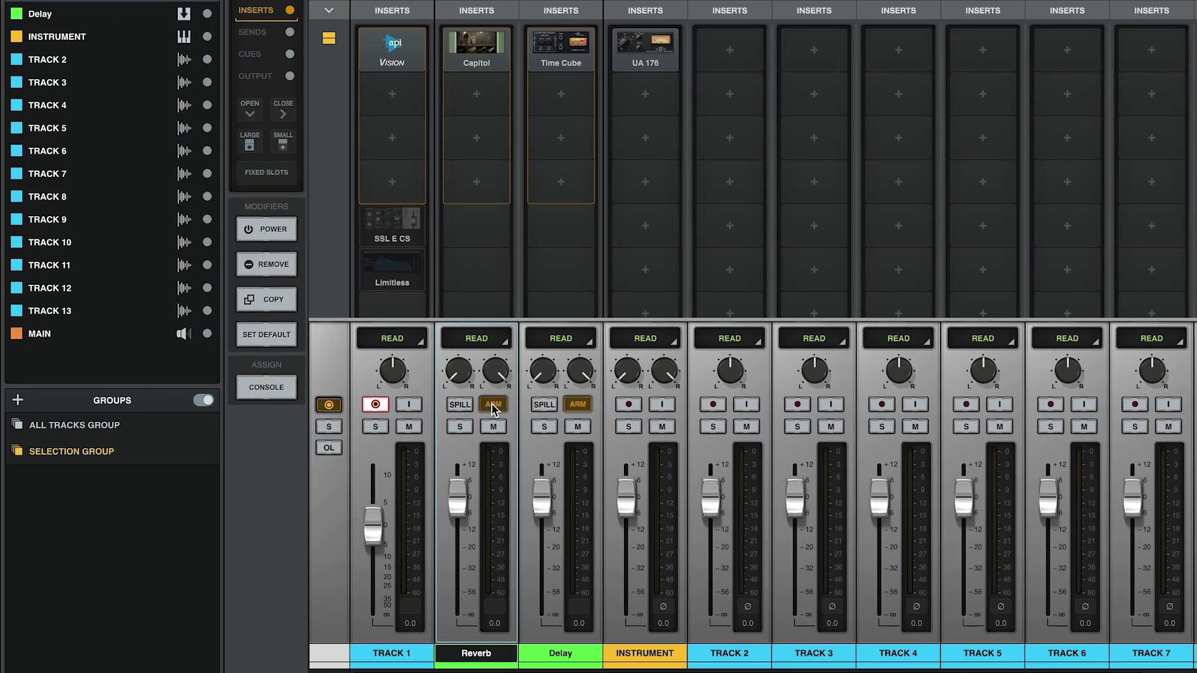
Step: Assign Reverb to ARM Aux 1, confirm Delay on Aux 2, and record-arm Track 1
right_click(380, 439)
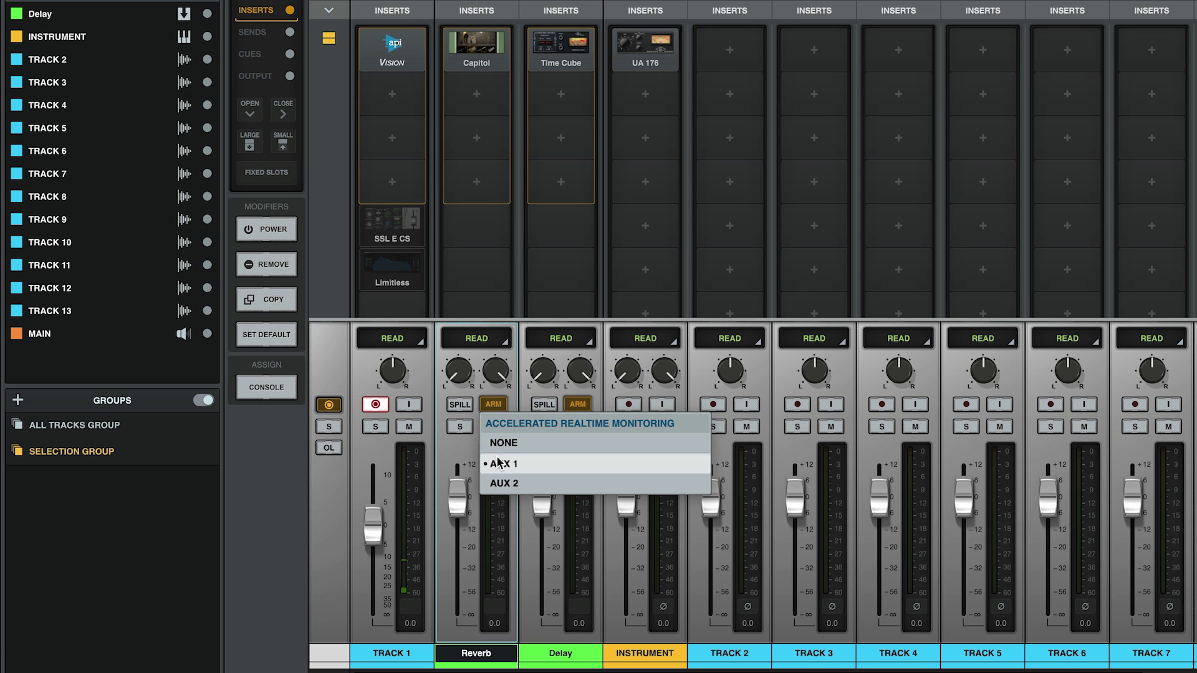
right_click(579, 408)
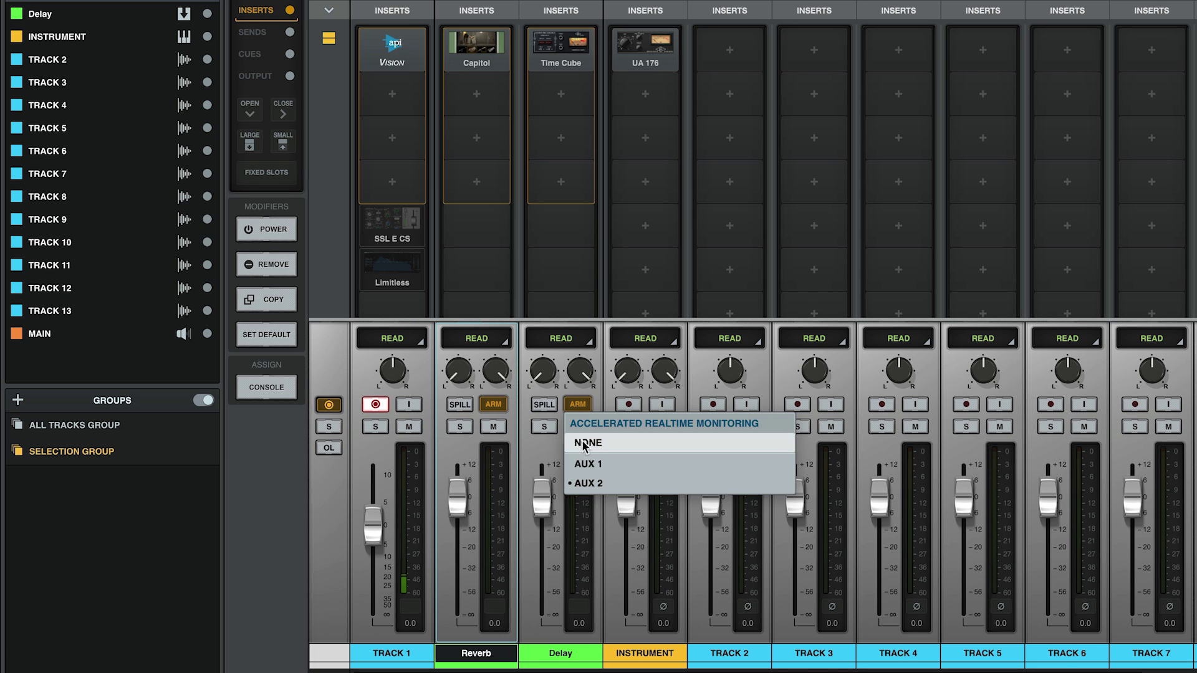
click(703, 373)
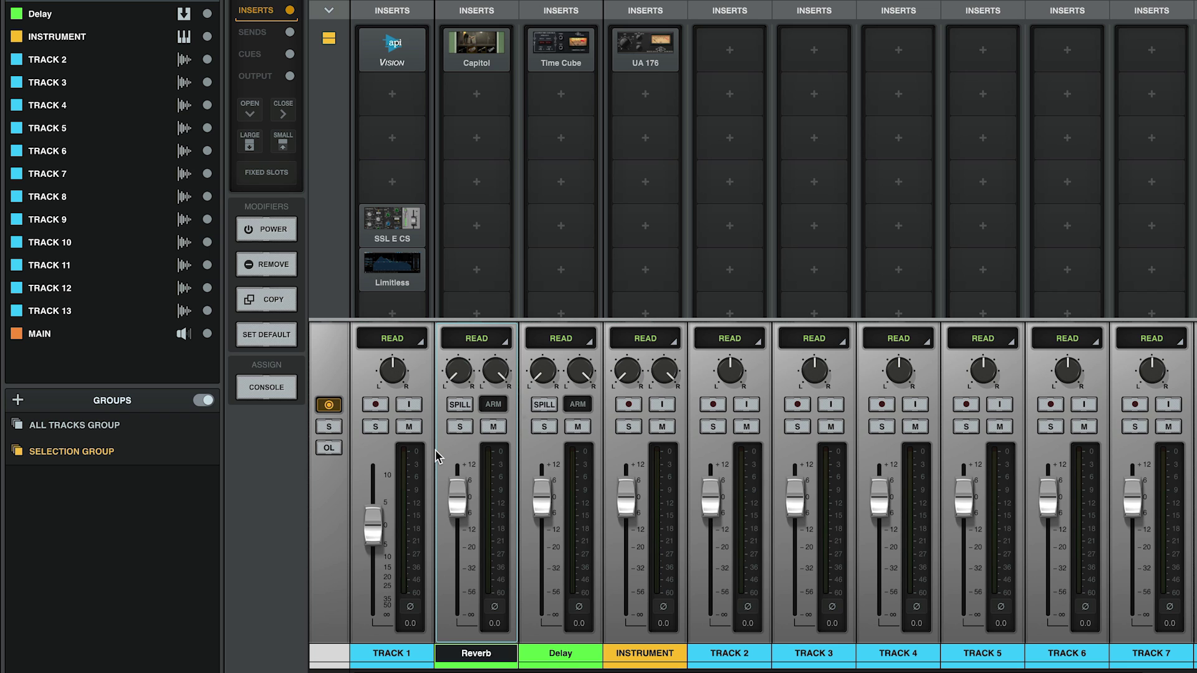
right_click(493, 405)
click(510, 464)
click(376, 404)
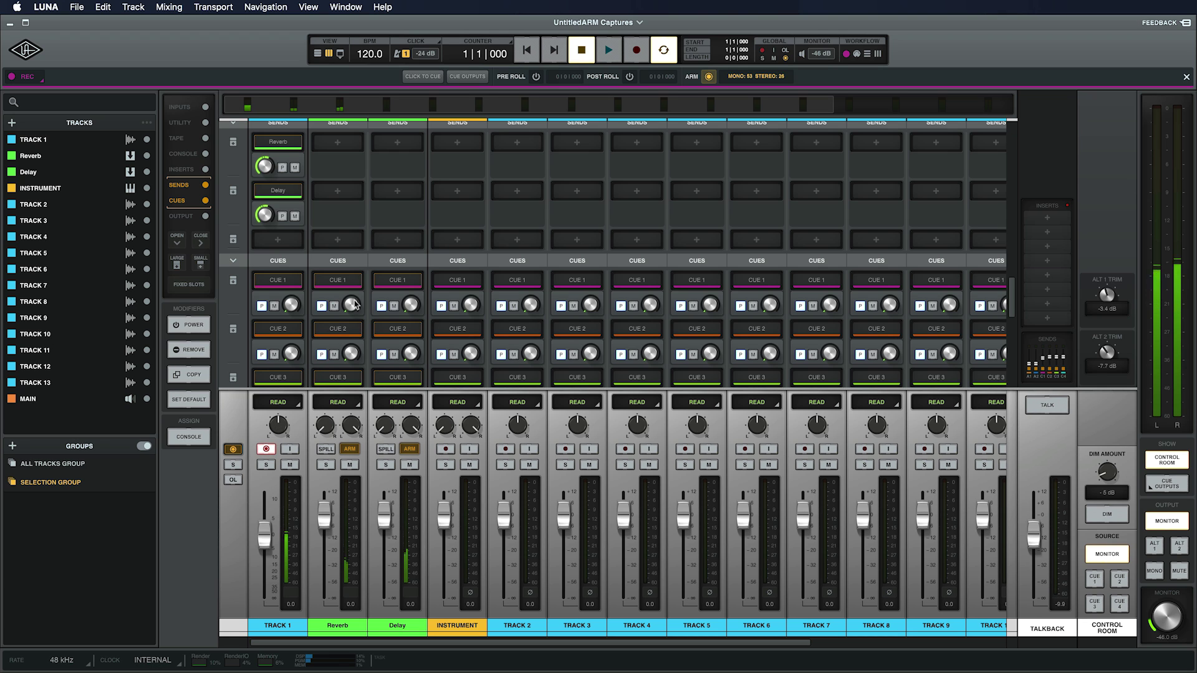
Step: Raise the Reverb bus's Cue 1 send to near 0 dB and record-arm Track 1
drag(353, 306, 379, 256)
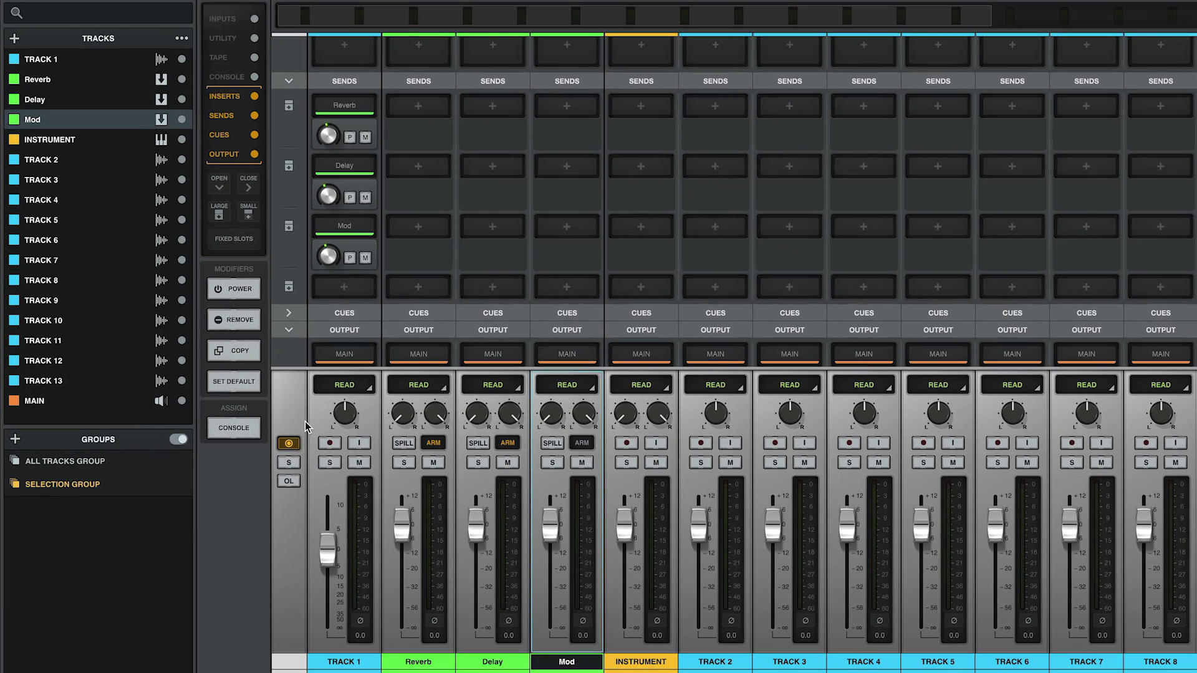
click(329, 444)
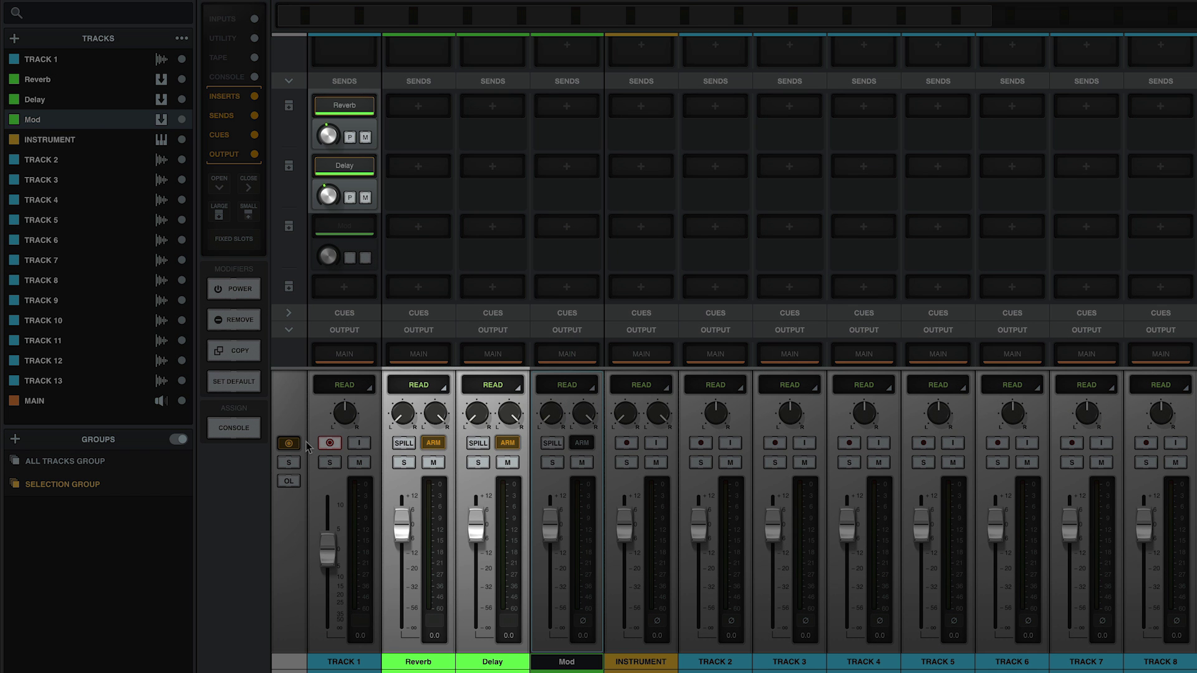